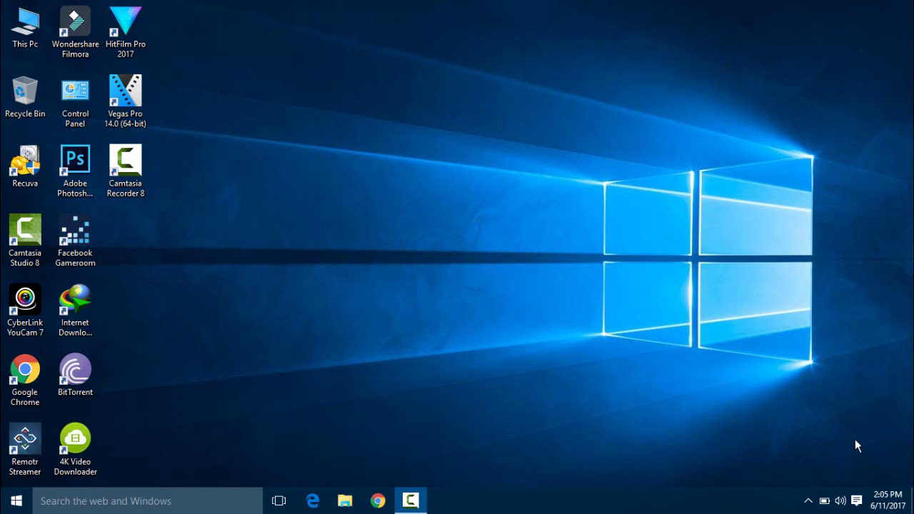
Refresh the desktop, then load canva.com in Chrome to reach the designs page
right_click(468, 242)
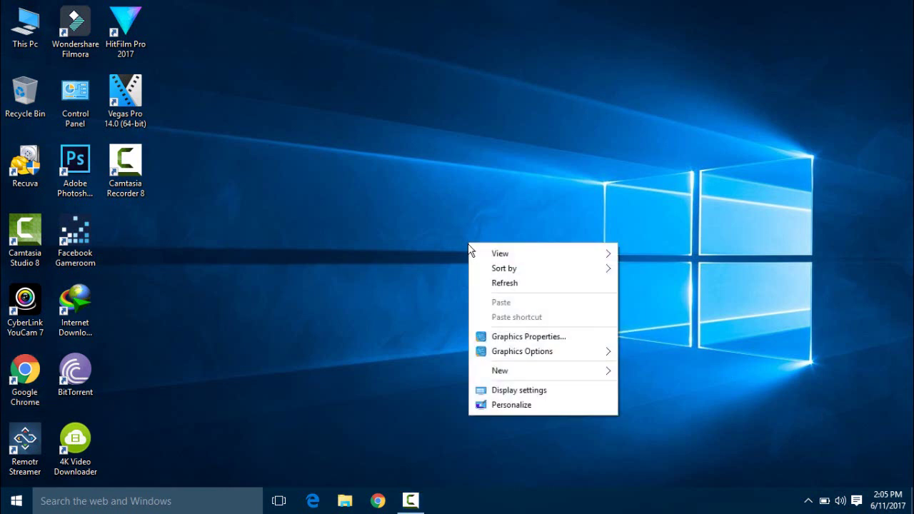
left_click(505, 280)
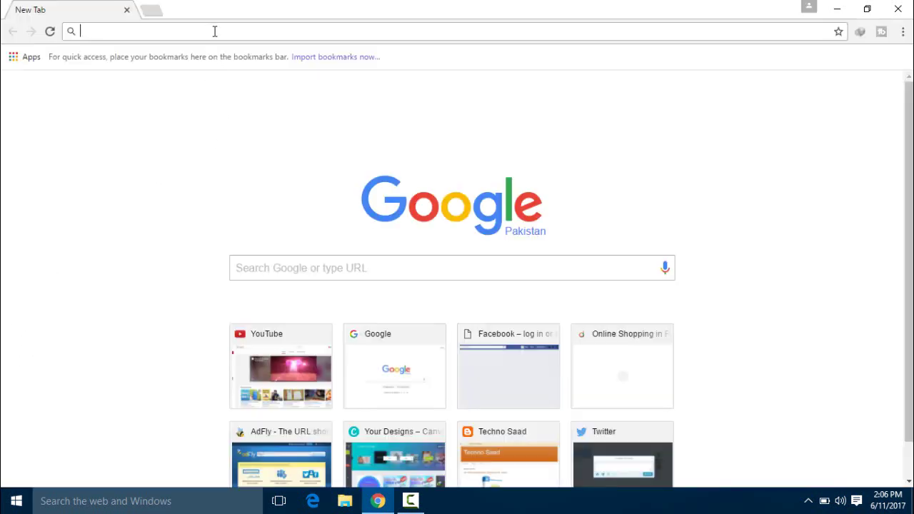
type("canva")
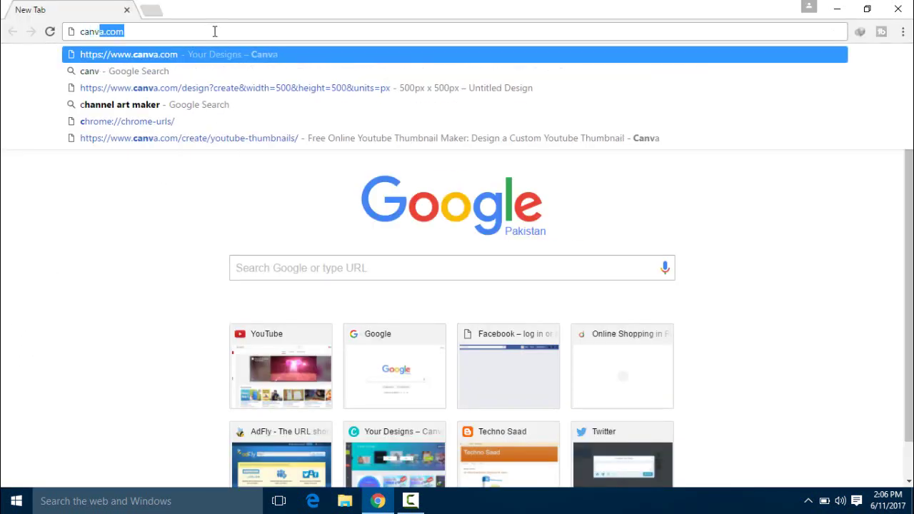
type(".com")
key("Return")
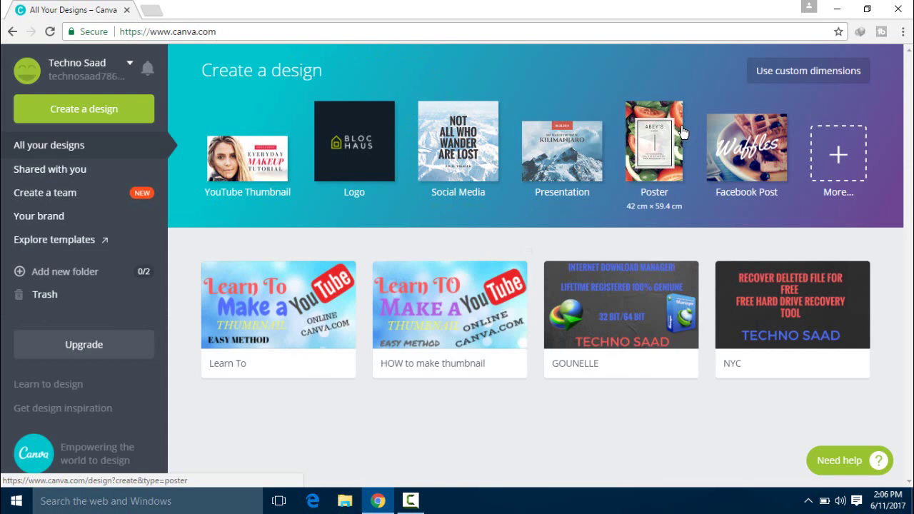
Create a new custom-size design of 500 × 500 px
left_click(817, 75)
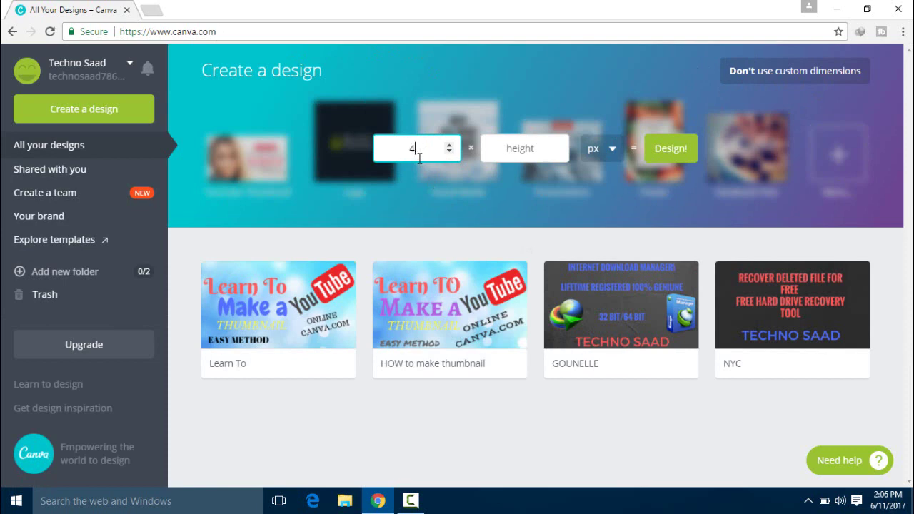
key("Tab")
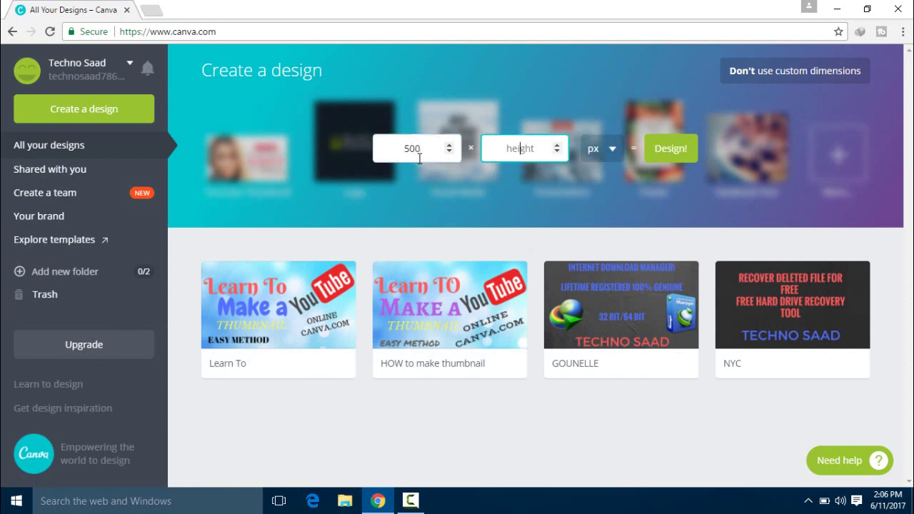
left_click(671, 148)
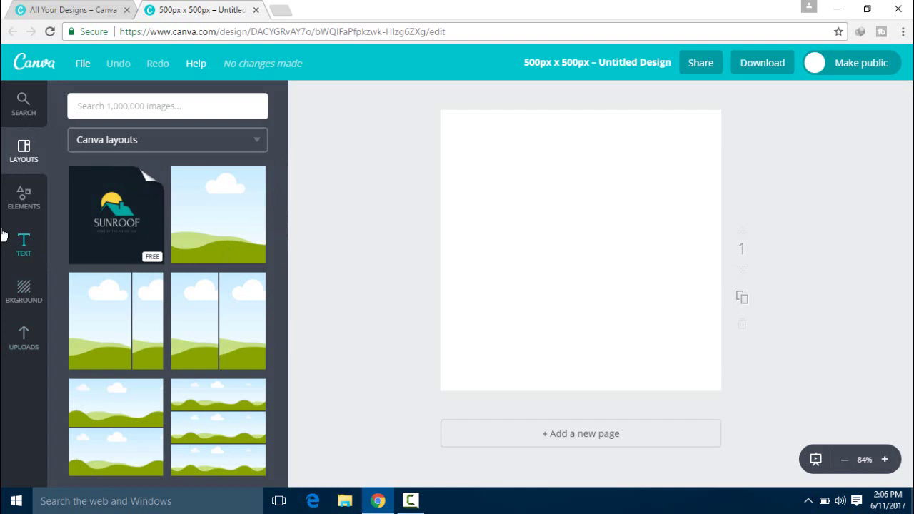
Browse the line elements, then set the page background to white
left_click(24, 197)
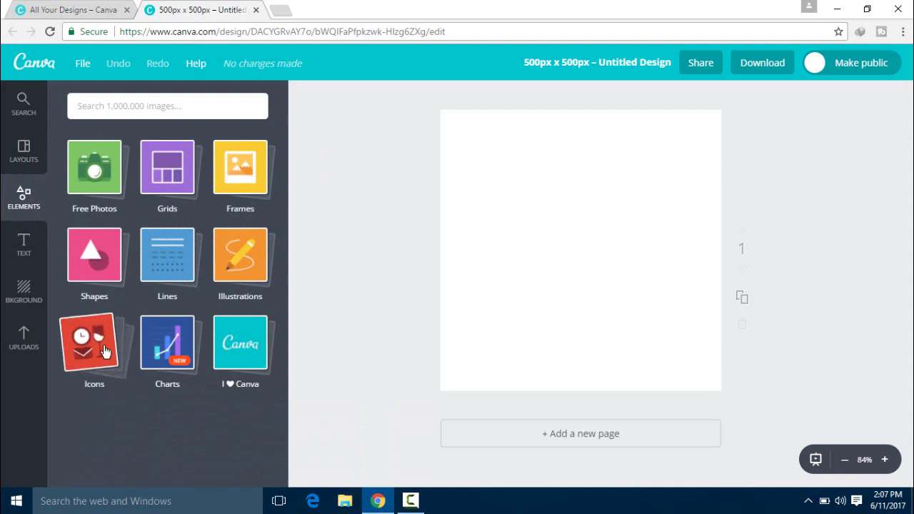
left_click(179, 249)
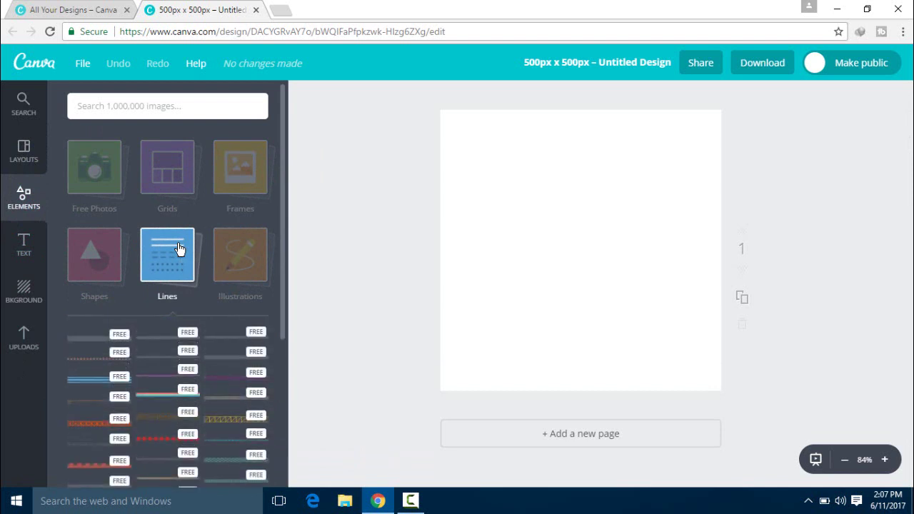
left_click(179, 249)
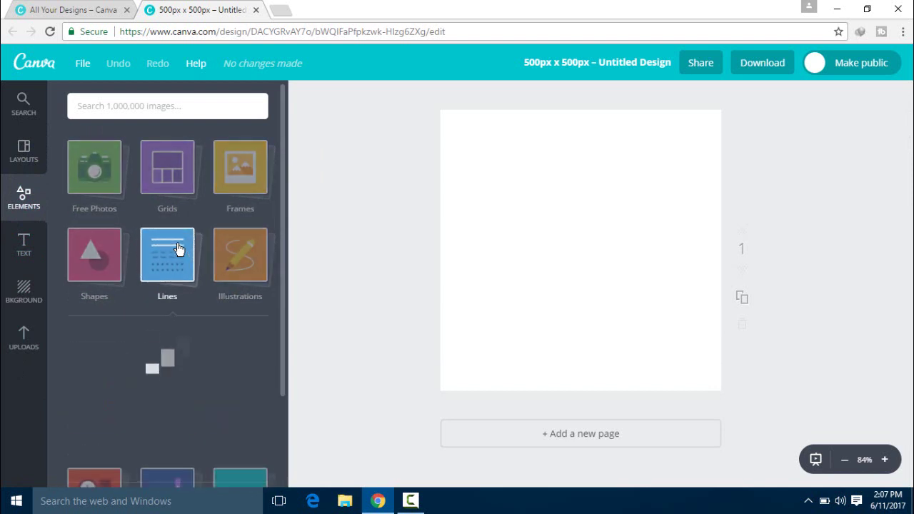
left_click(30, 246)
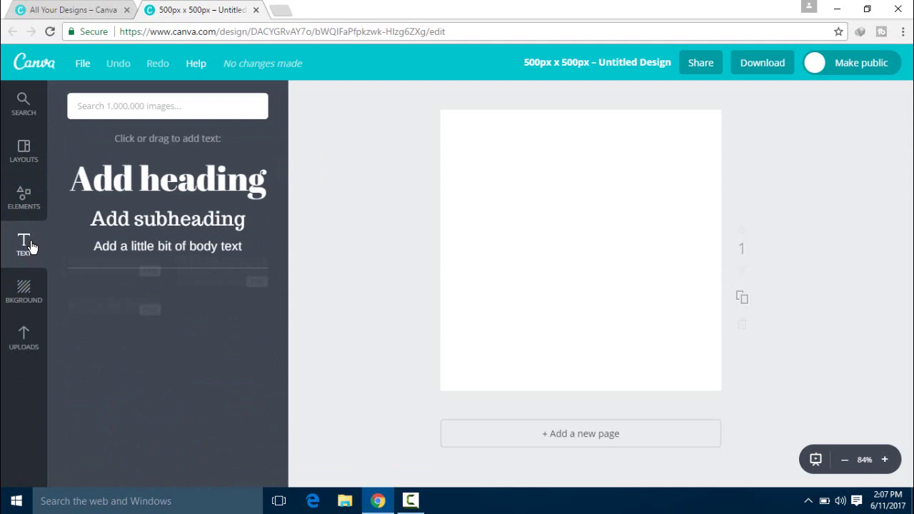
left_click(39, 283)
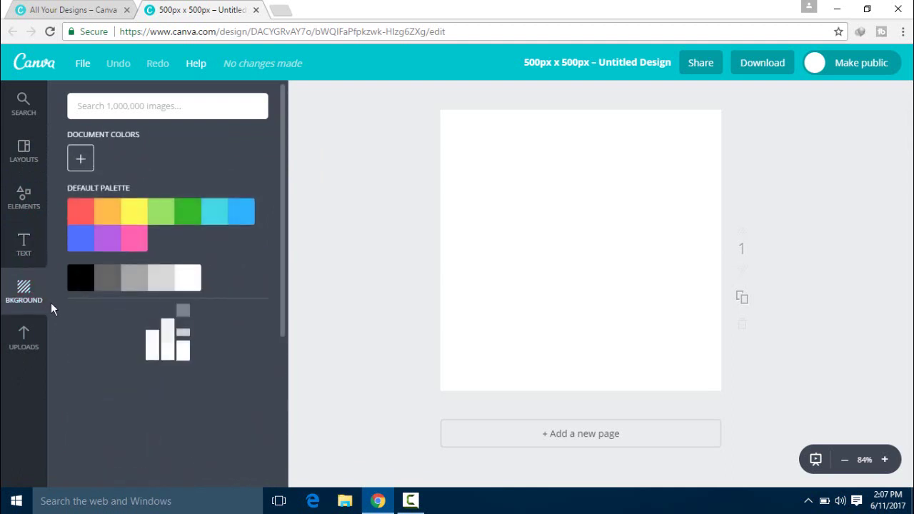
left_click(188, 288)
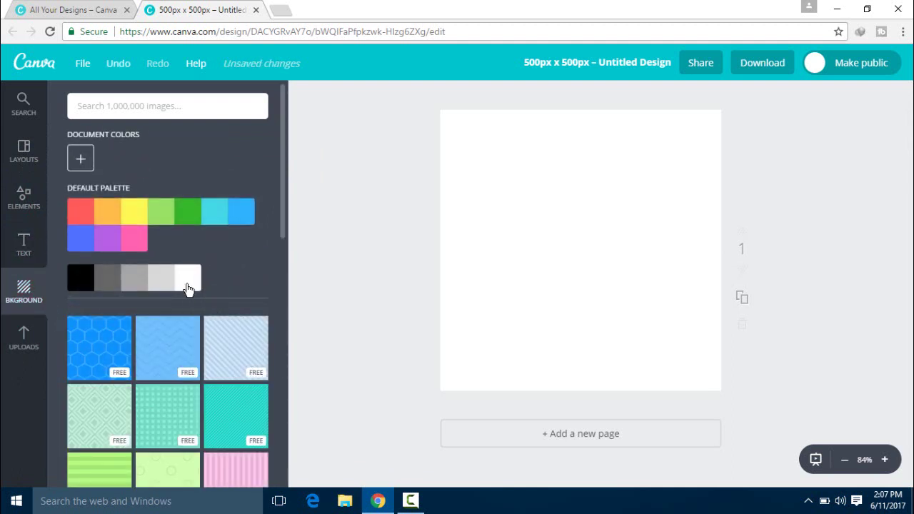
left_click(17, 264)
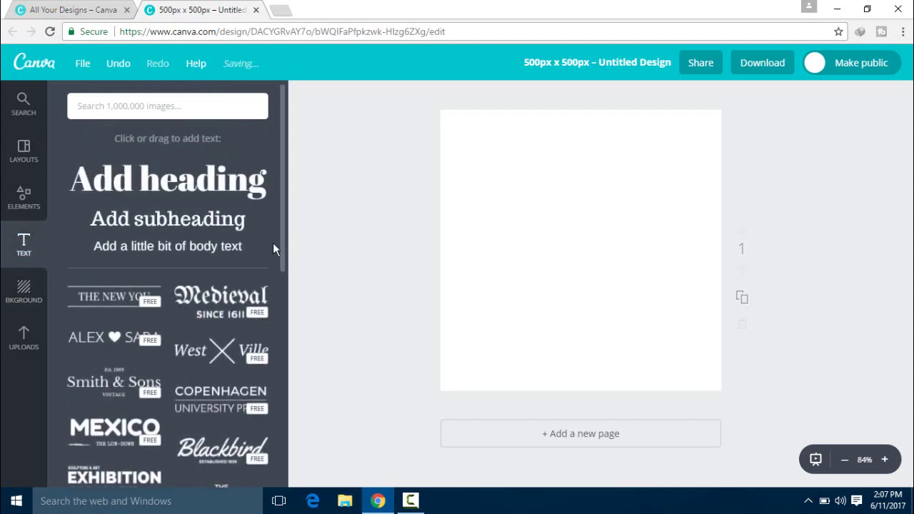
Scroll the text designs down to the circular badges like Corner bakeshop
scroll(278, 308, "down", 2)
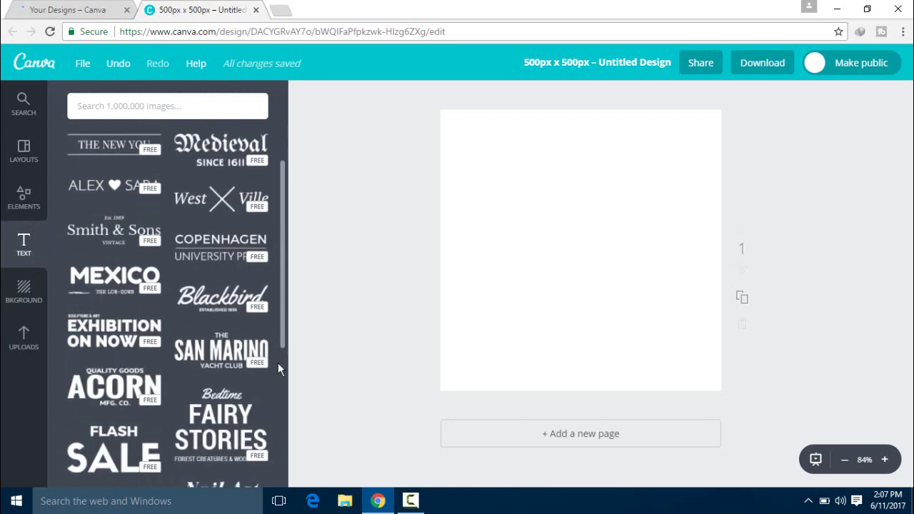
scroll(280, 400, "down", 4)
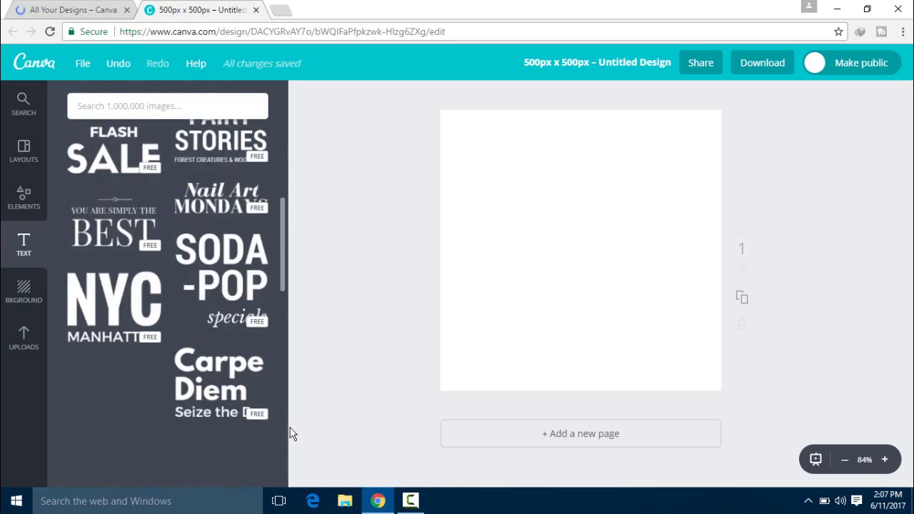
scroll(288, 357, "down", 1)
scroll(284, 314, "down", 2)
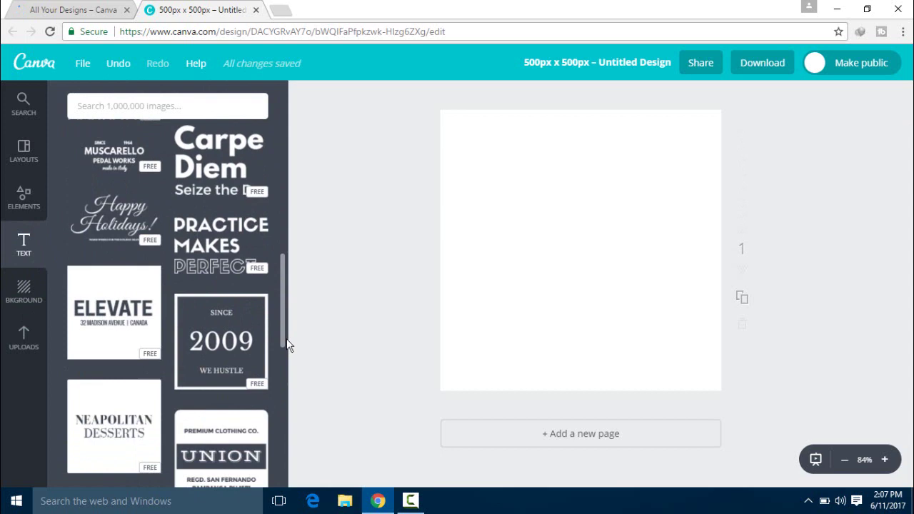
scroll(290, 393, "down", 6)
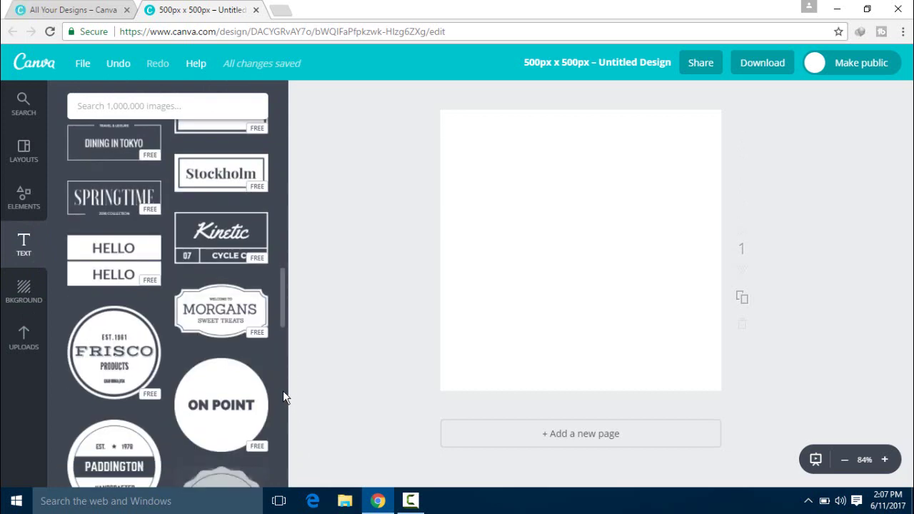
left_click_drag(282, 318, 277, 387)
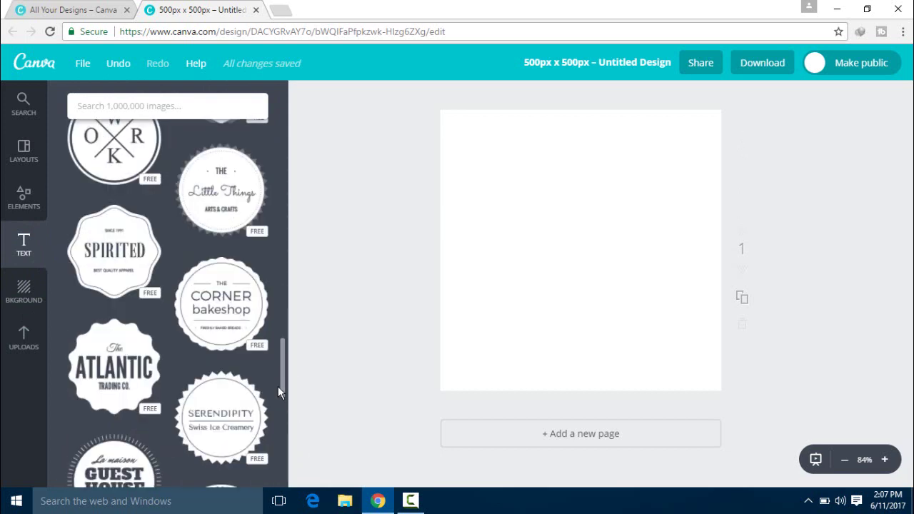
Add the Corner bakeshop badge and change its top line to TECH TIPS
left_click(236, 302)
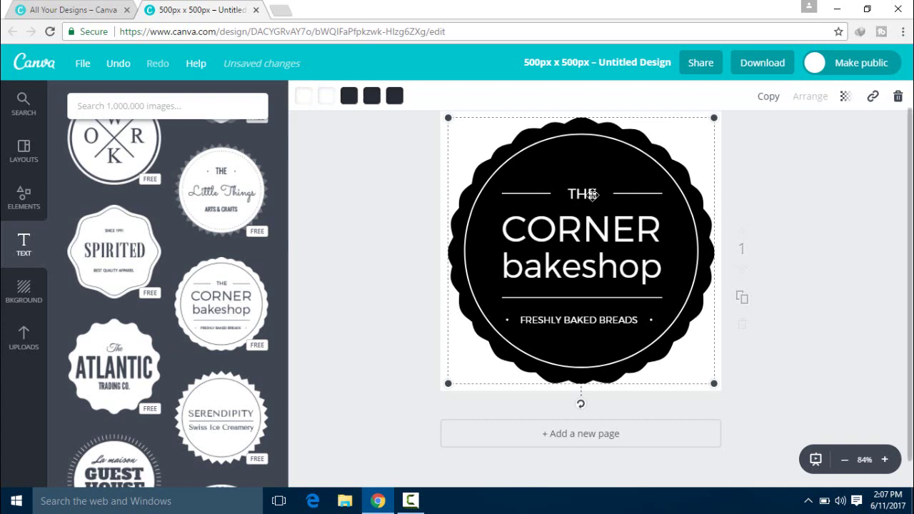
left_click(592, 194)
left_click(592, 194)
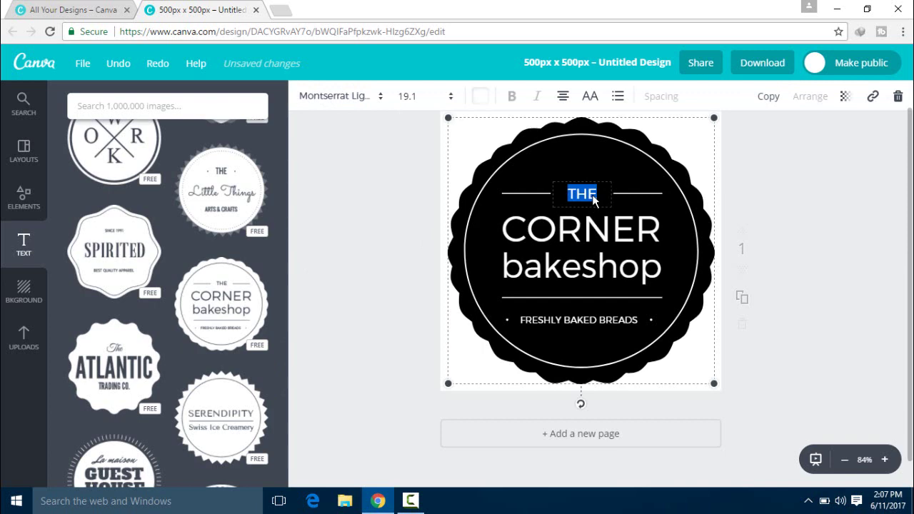
type("TECH ")
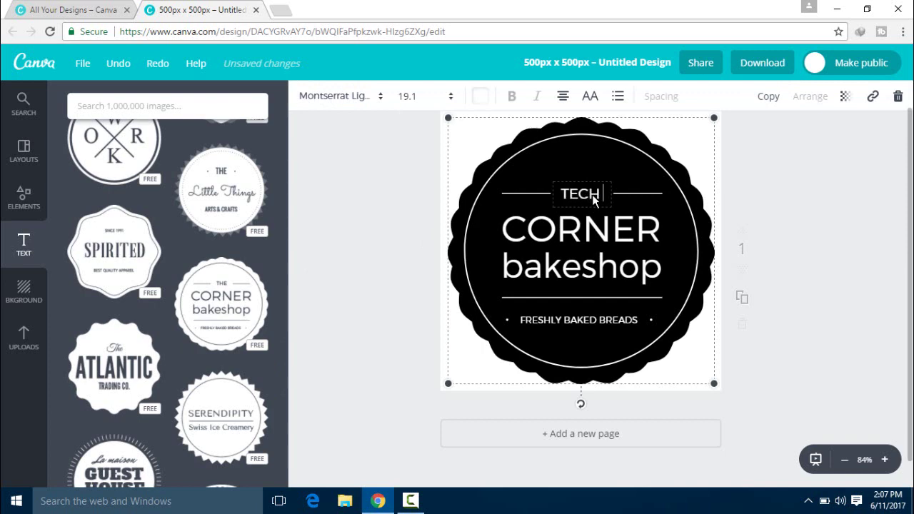
type("TIPS")
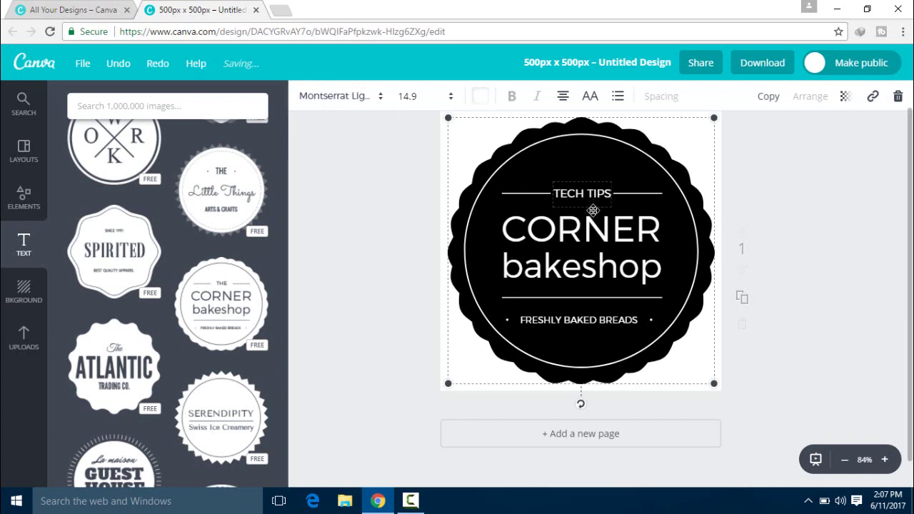
Replace CORNER with TECHNO and bakeshop with SAA, removing the lowercase d
left_click(595, 236)
left_click(595, 236)
double_click(603, 245)
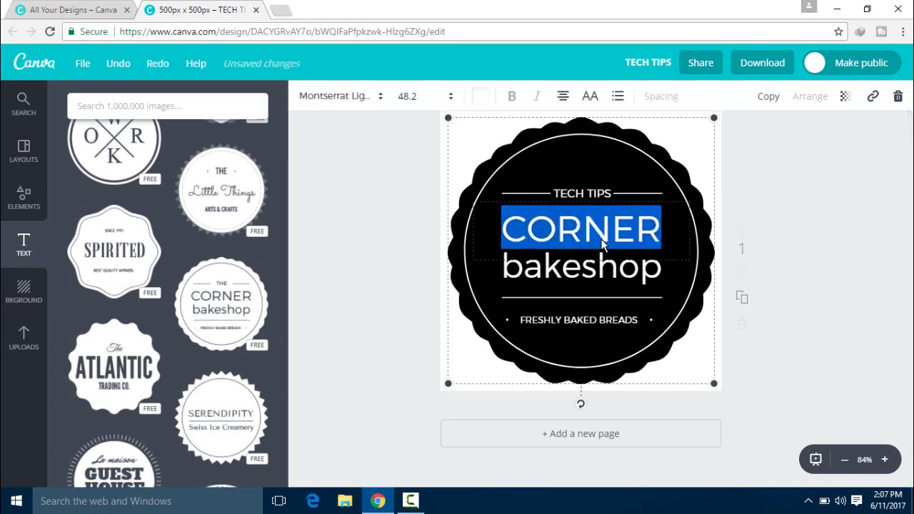
type("TECHNO")
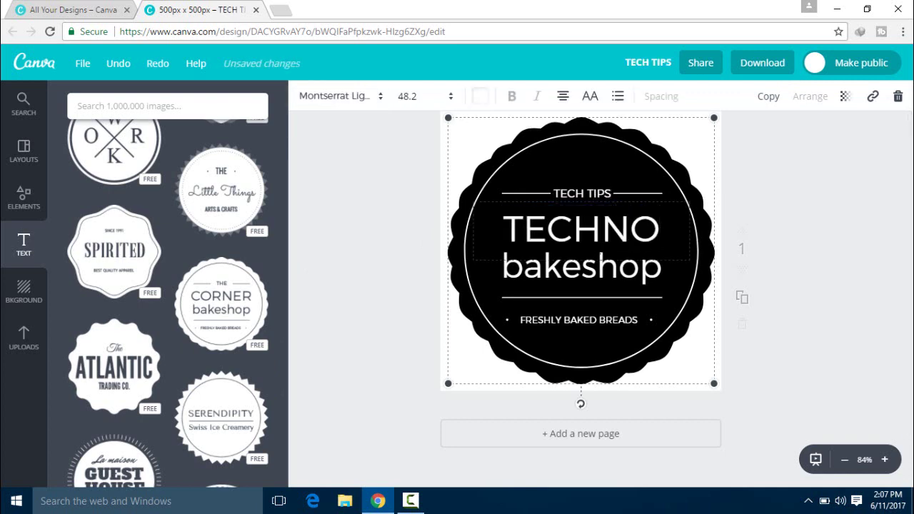
left_click(599, 266)
double_click(599, 265)
type("S")
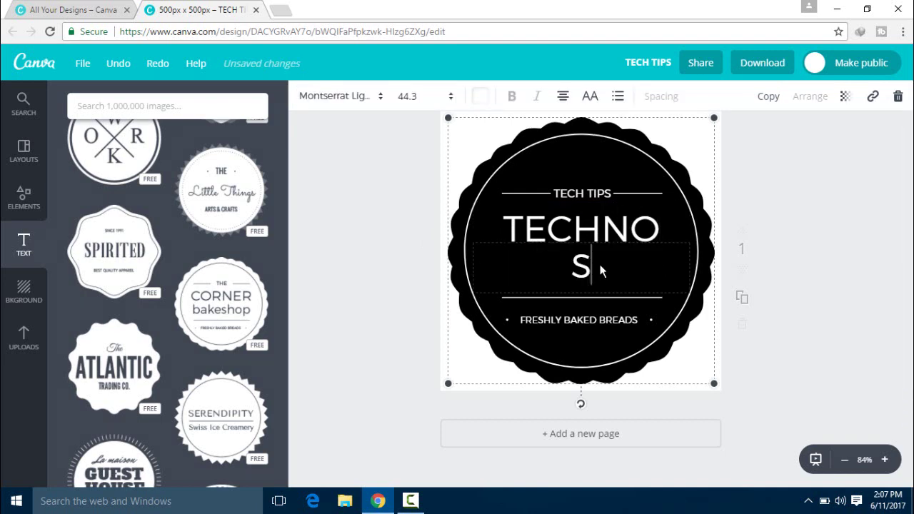
type("AAd")
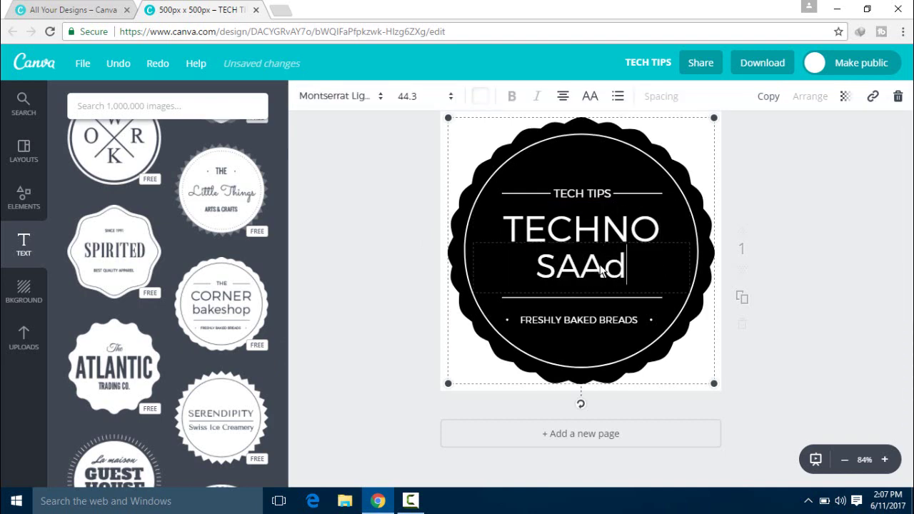
key("BackSpace")
Finish SAAD with a capital D and change the bottom line to TUTORIALS
type("D")
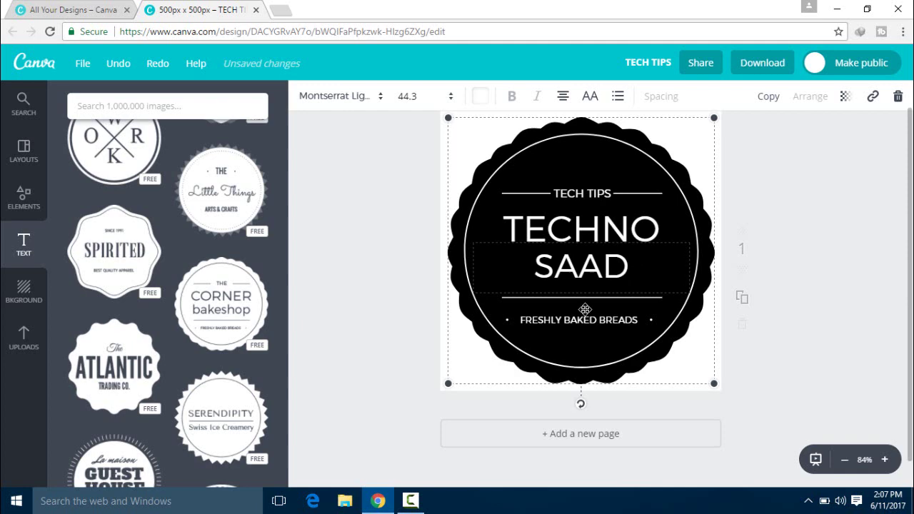
left_click(581, 321)
double_click(581, 320)
triple_click(582, 320)
type("TU")
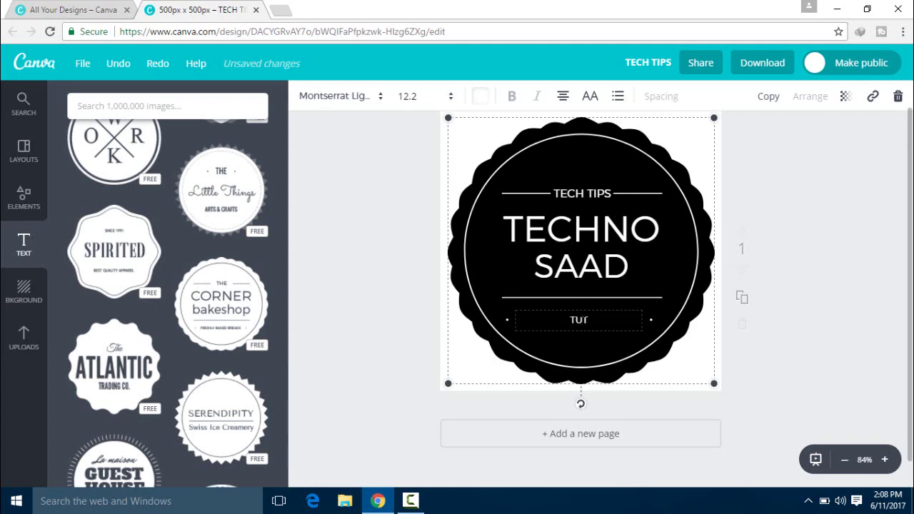
type("TORIALS")
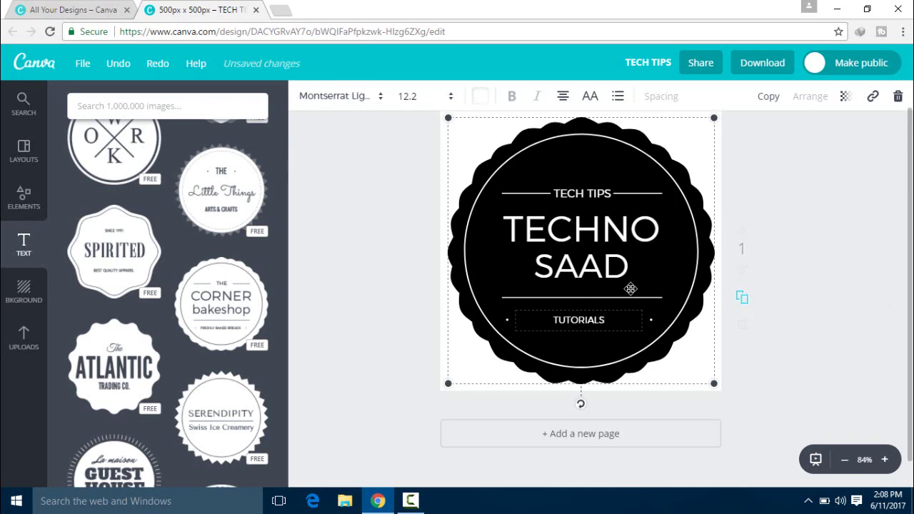
double_click(596, 230)
left_click(378, 99)
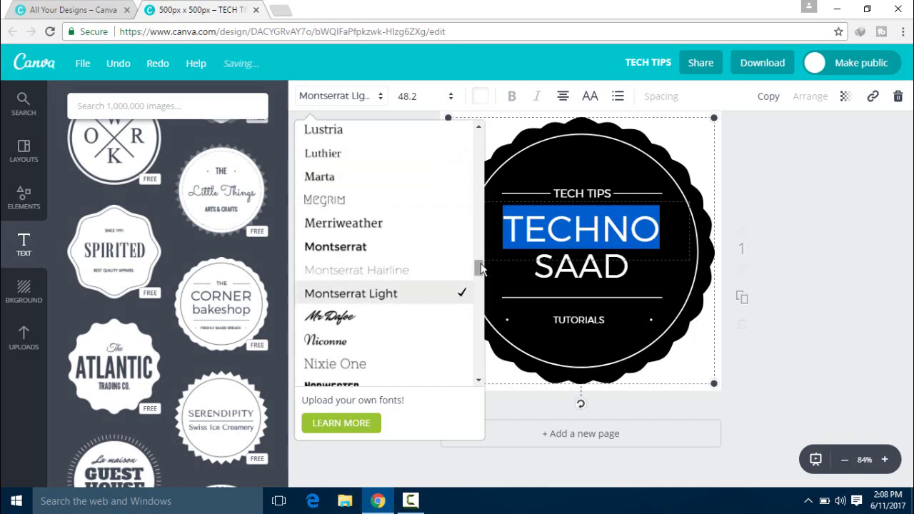
Set both TECHNO and SAAD in the Racing Sans One font
left_click_drag(481, 264, 477, 306)
scroll(480, 384, "down", 3)
left_click(402, 318)
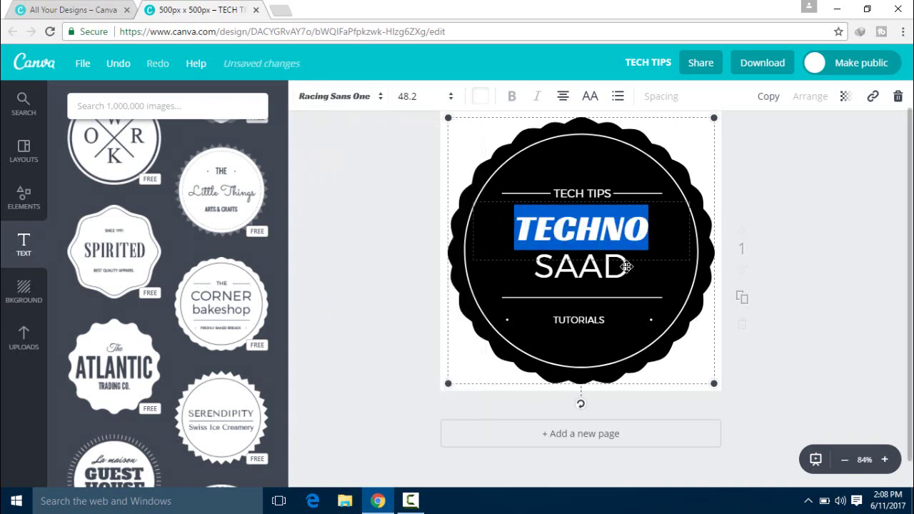
left_click(625, 266)
double_click(626, 267)
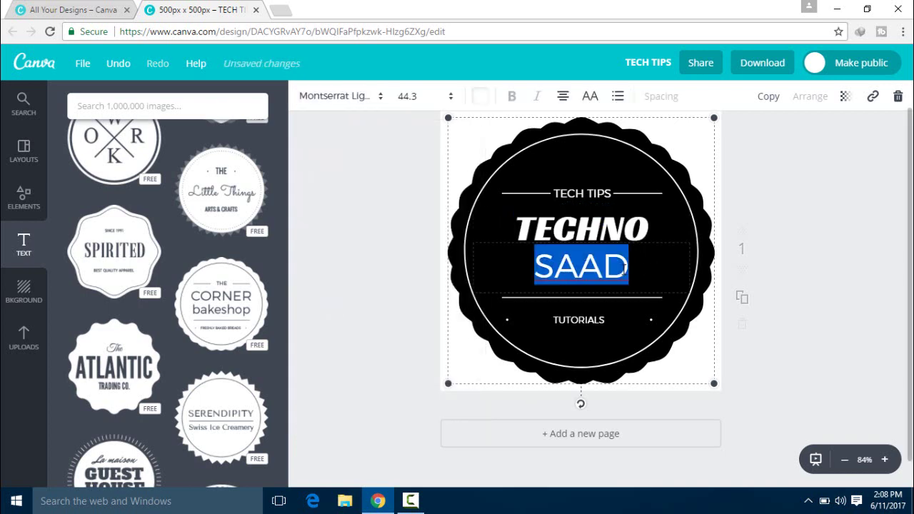
left_click(368, 96)
left_click(367, 179)
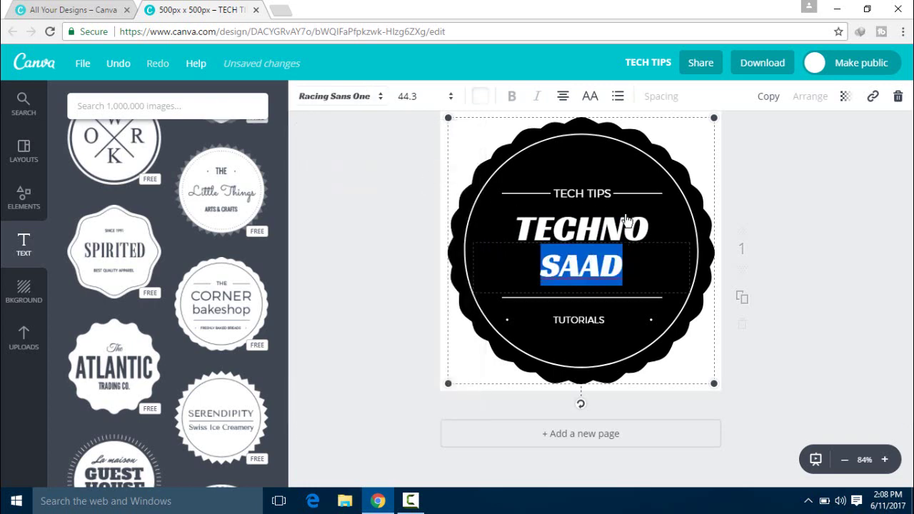
Make TUTORIALS size 18 in the Fredoka One font
left_click(584, 193)
double_click(584, 192)
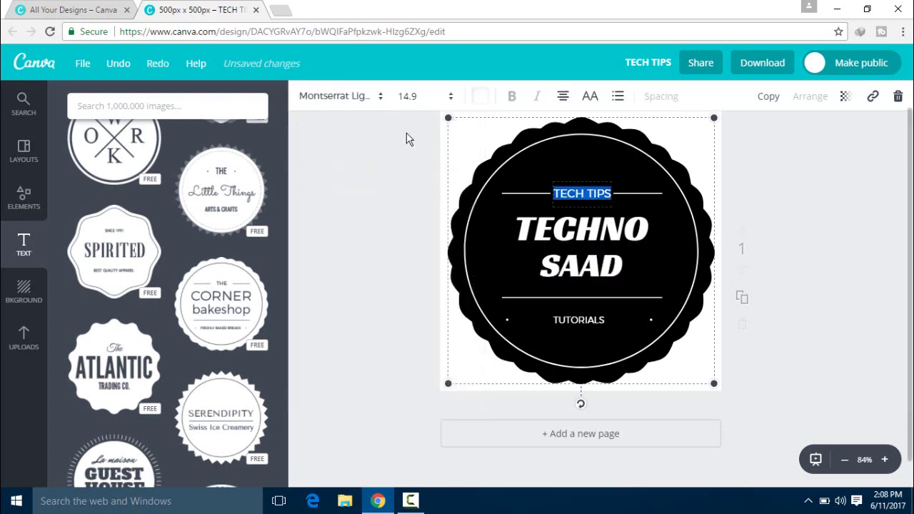
left_click(327, 116)
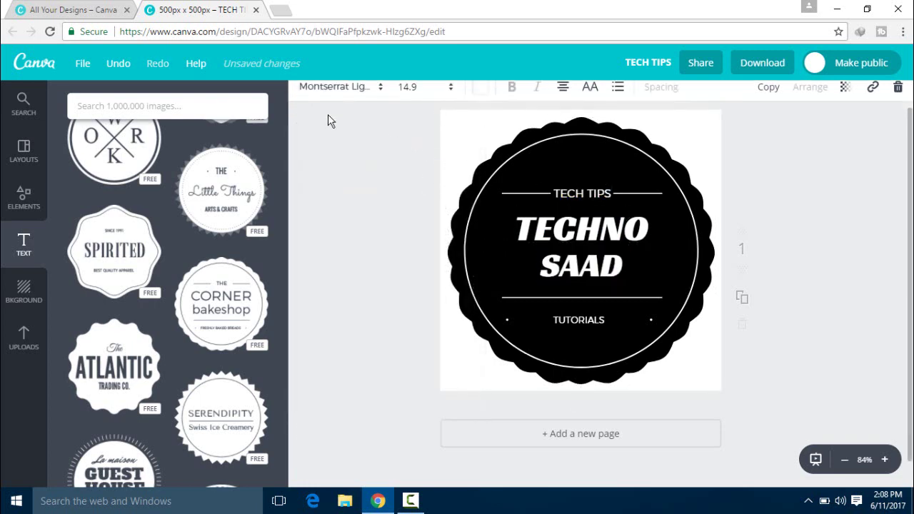
left_click(590, 325)
double_click(597, 319)
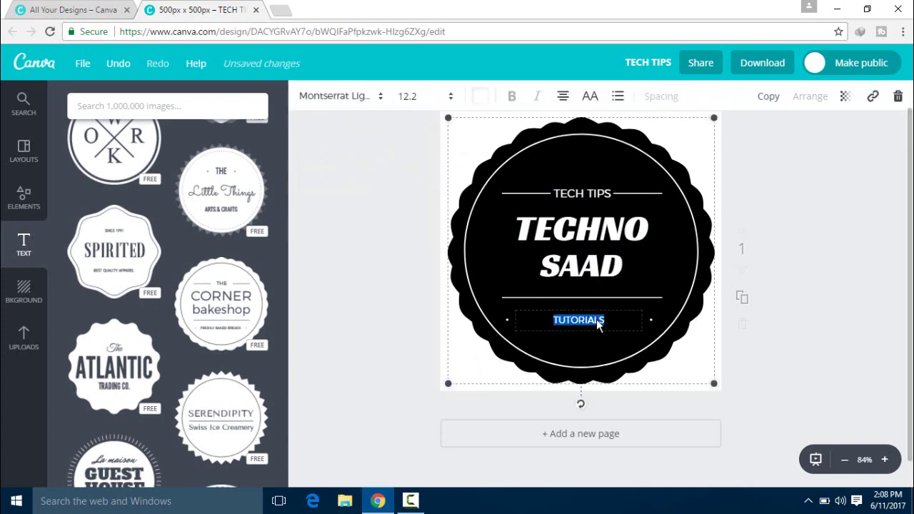
left_click(428, 96)
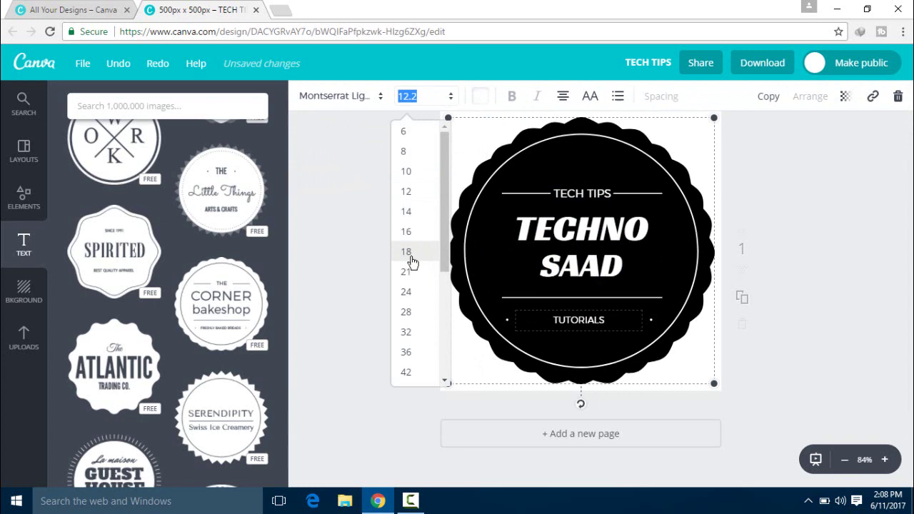
left_click(405, 251)
left_click(330, 95)
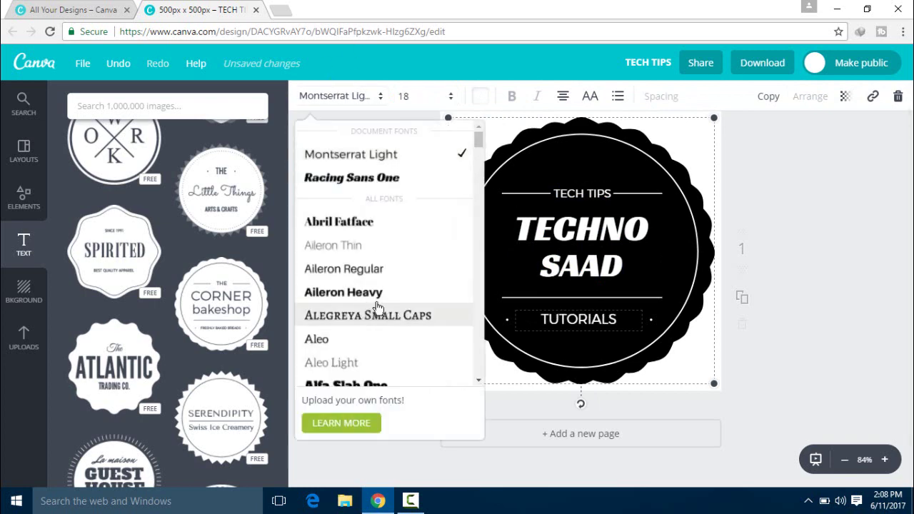
scroll(375, 302, "down", 1)
scroll(380, 306, "down", 10)
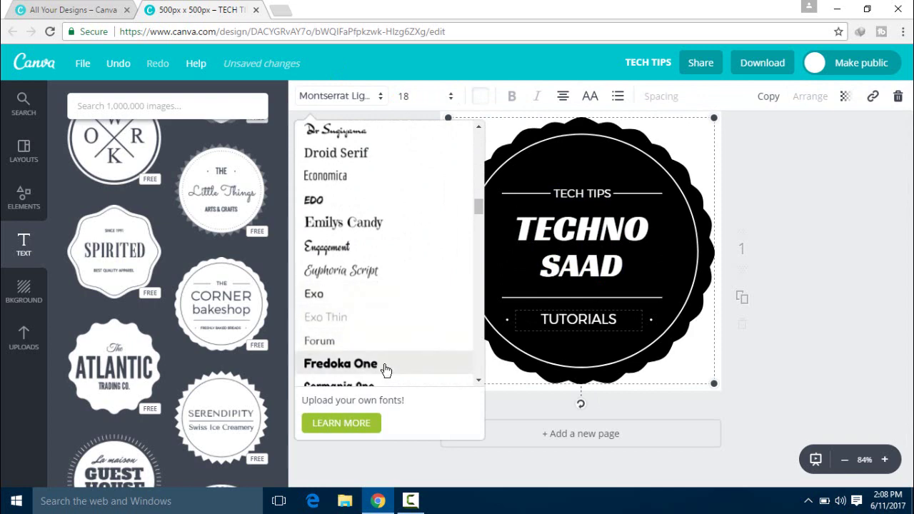
left_click(385, 366)
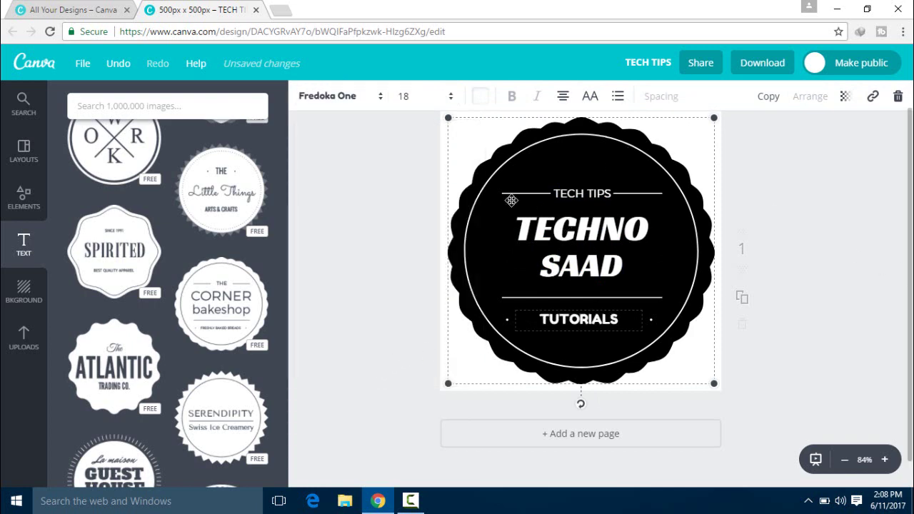
Colour the badge's scalloped edge light blue and its inner circle blue
left_click(497, 212)
left_click(586, 228)
double_click(585, 229)
left_click(521, 131)
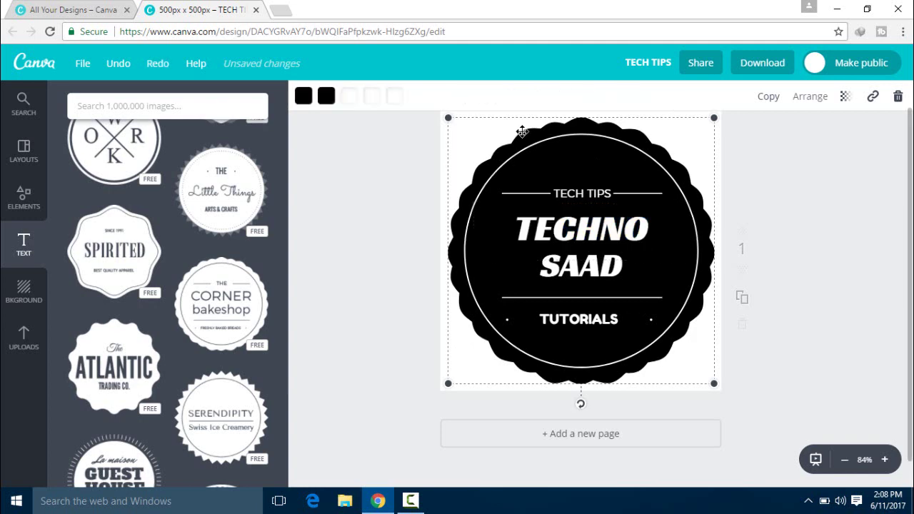
left_click(302, 95)
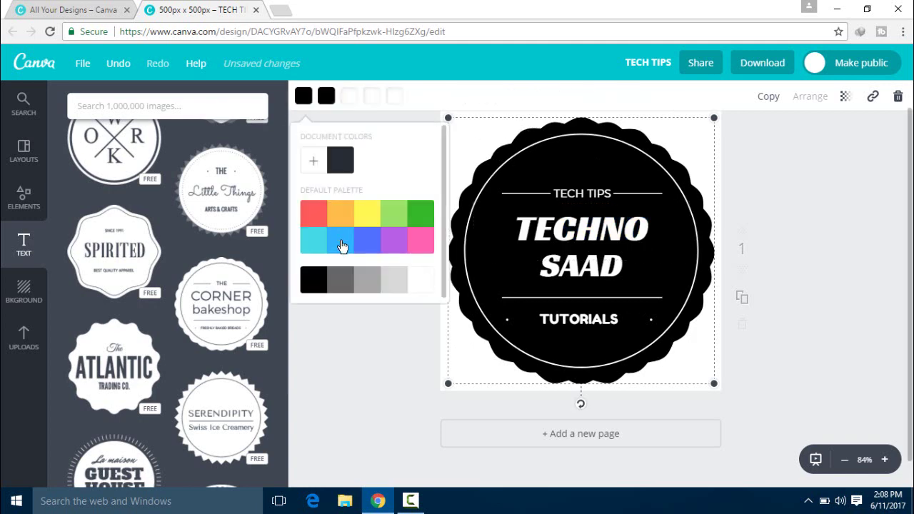
left_click(341, 246)
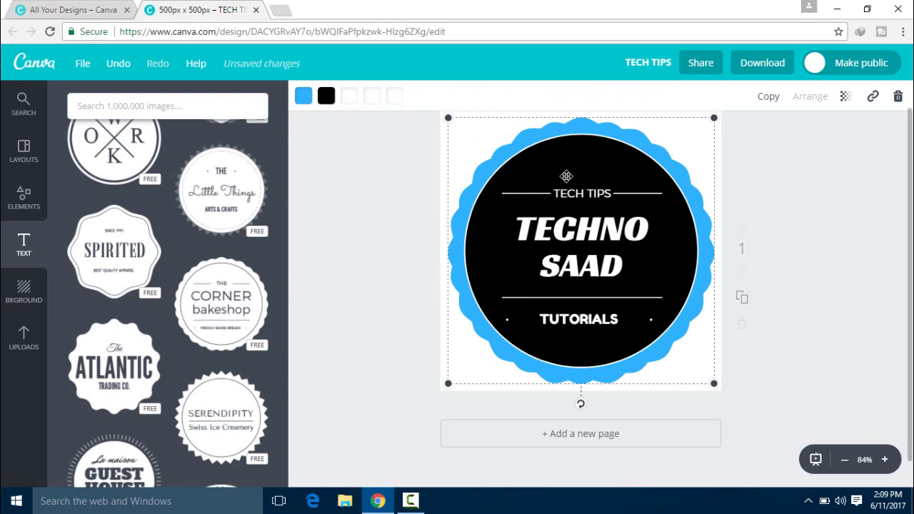
left_click(326, 96)
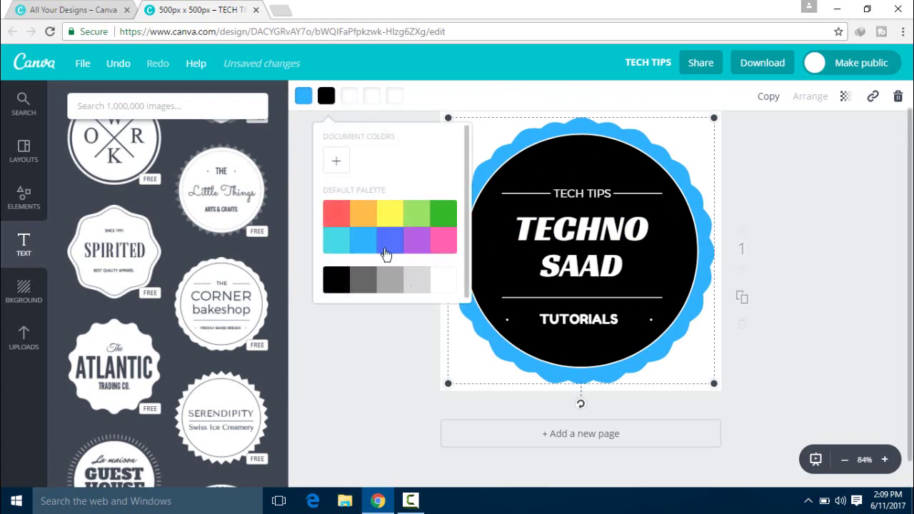
left_click(384, 249)
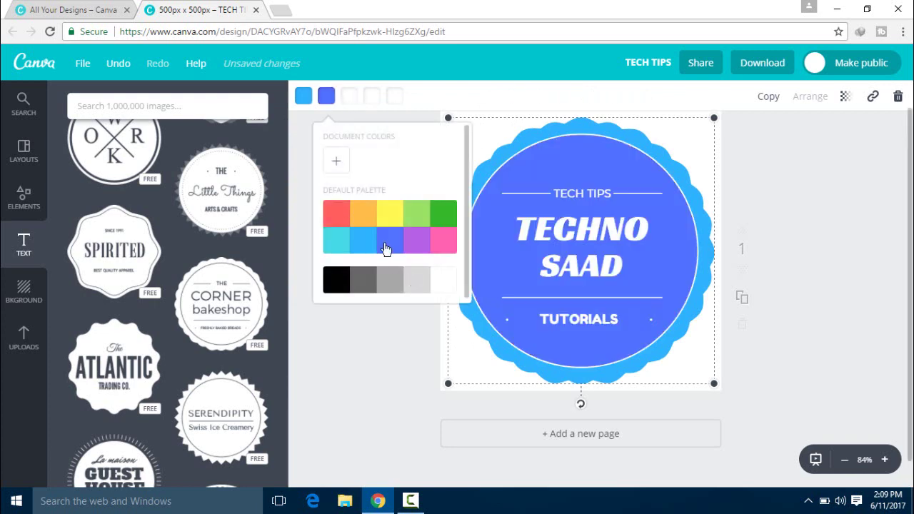
left_click(581, 237)
double_click(581, 237)
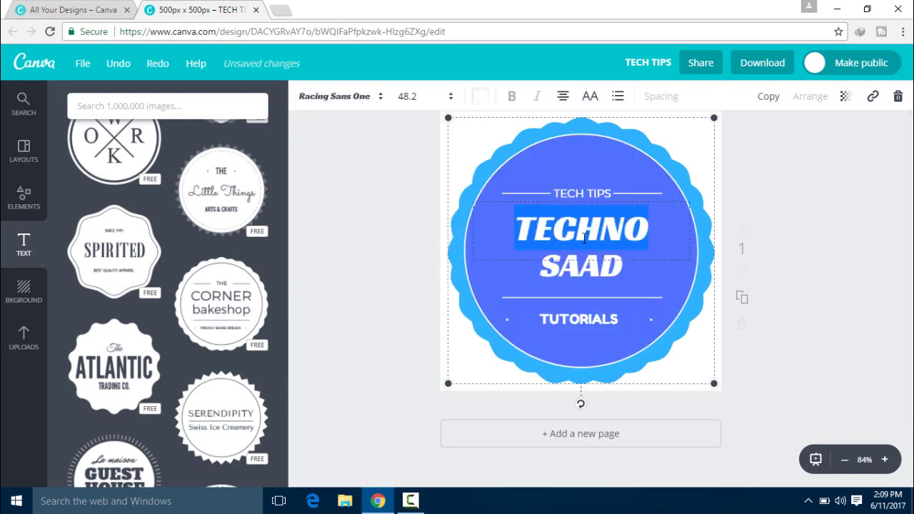
Colour the words TECHNO and SAAD red
left_click(486, 105)
left_click(491, 213)
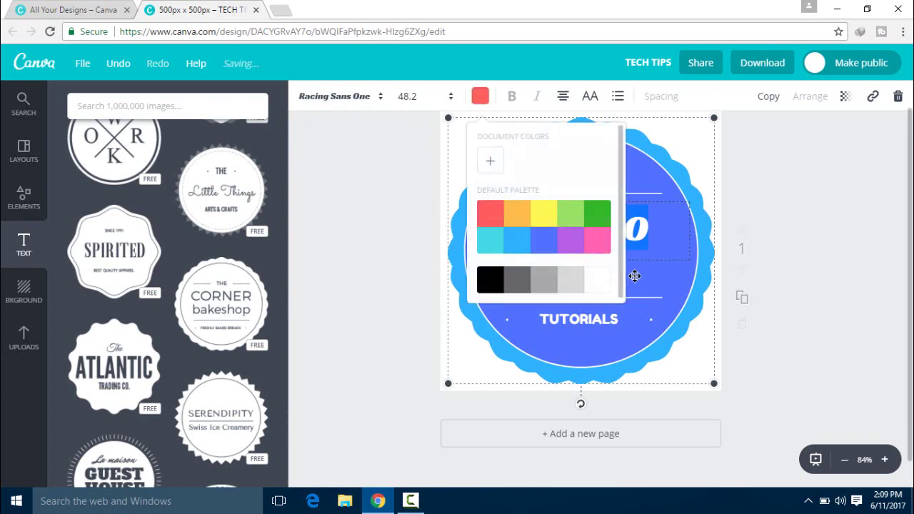
left_click(636, 261)
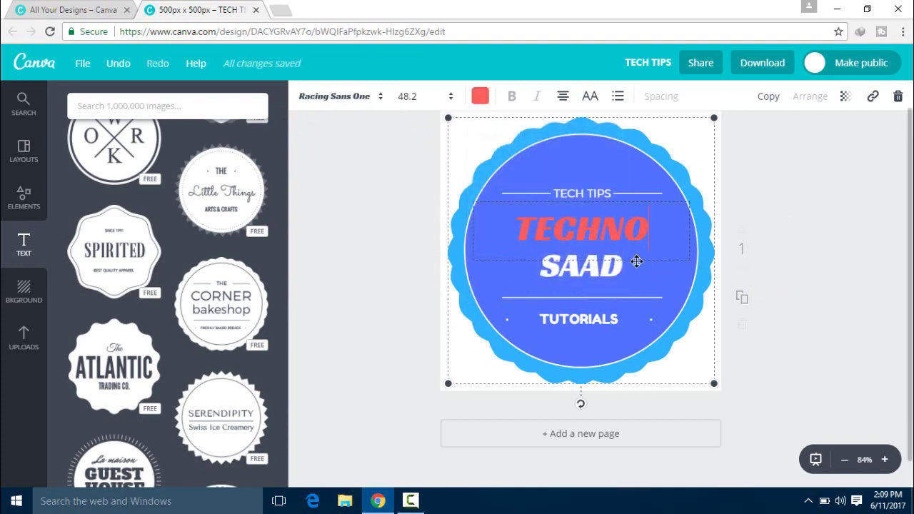
double_click(612, 273)
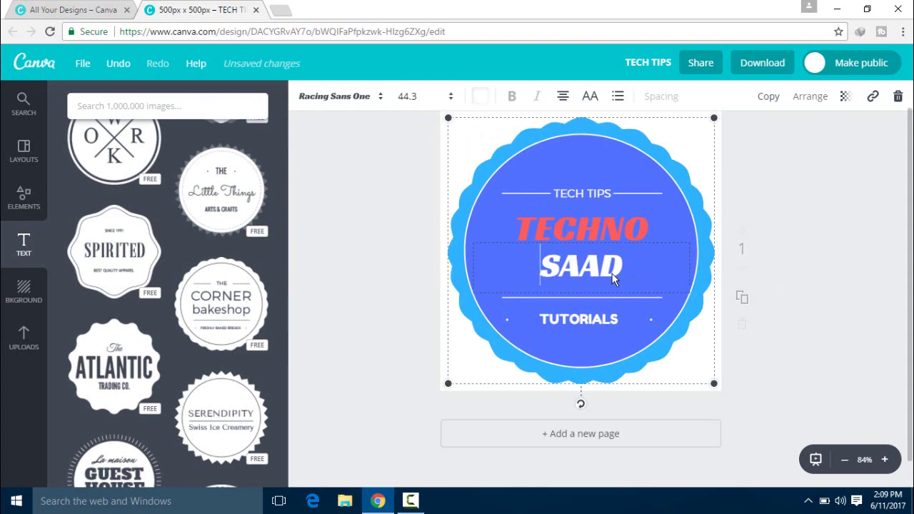
left_click(488, 100)
left_click(490, 218)
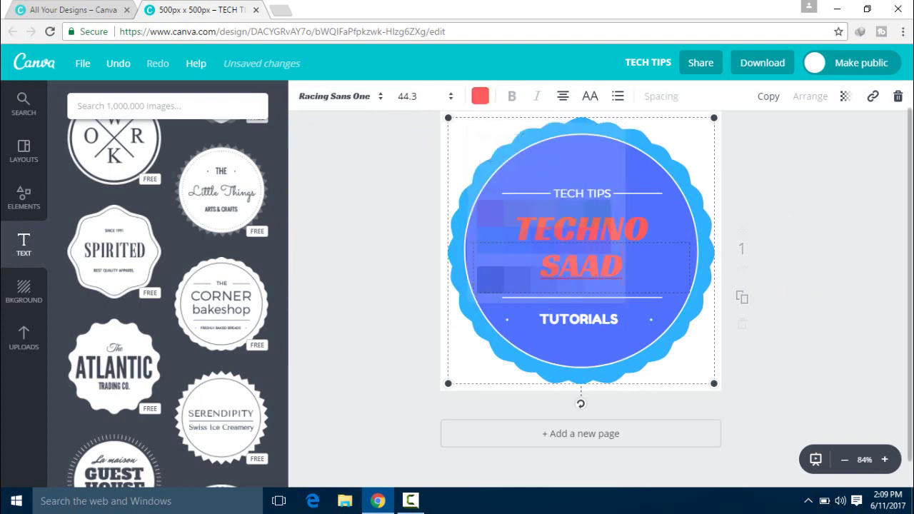
Make TUTORIALS and the badge's divider lines black
double_click(595, 321)
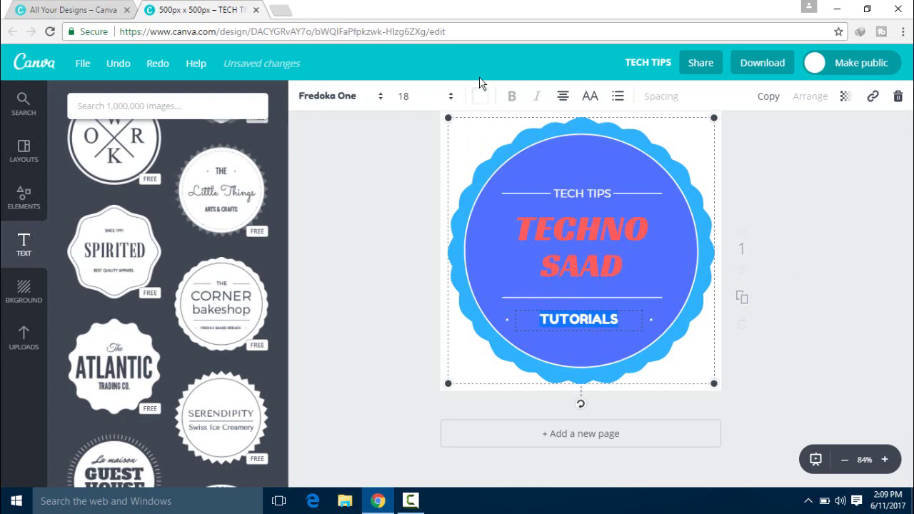
left_click(478, 100)
left_click(490, 280)
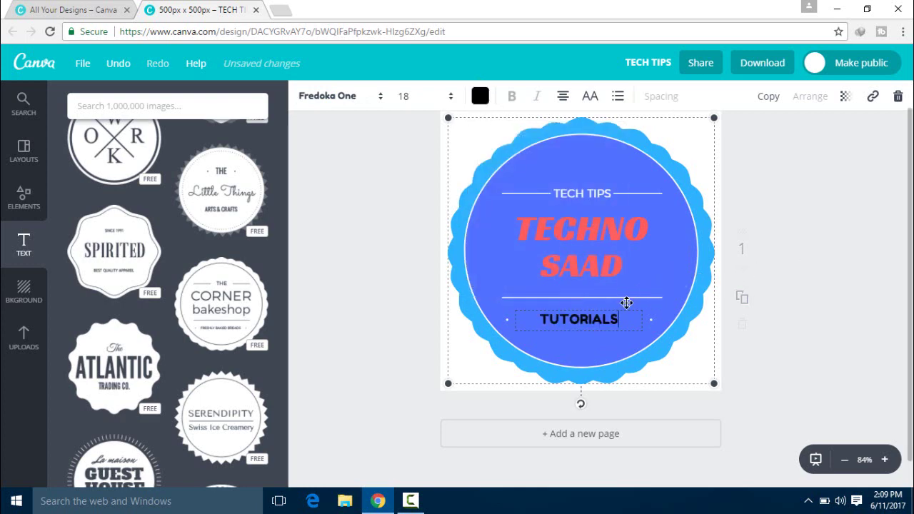
left_click(621, 300)
left_click(371, 97)
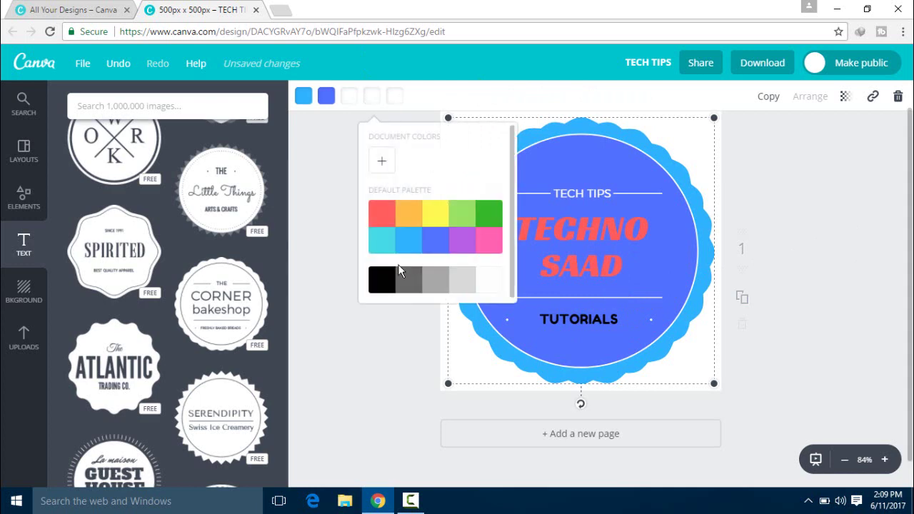
left_click(380, 278)
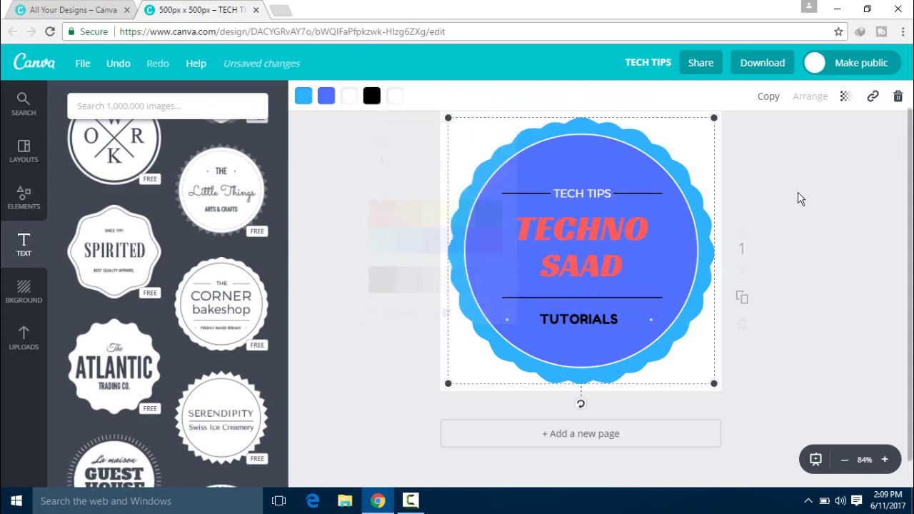
Set TECH TIPS to black after briefly trying a custom colour wheel hue
left_click(565, 197)
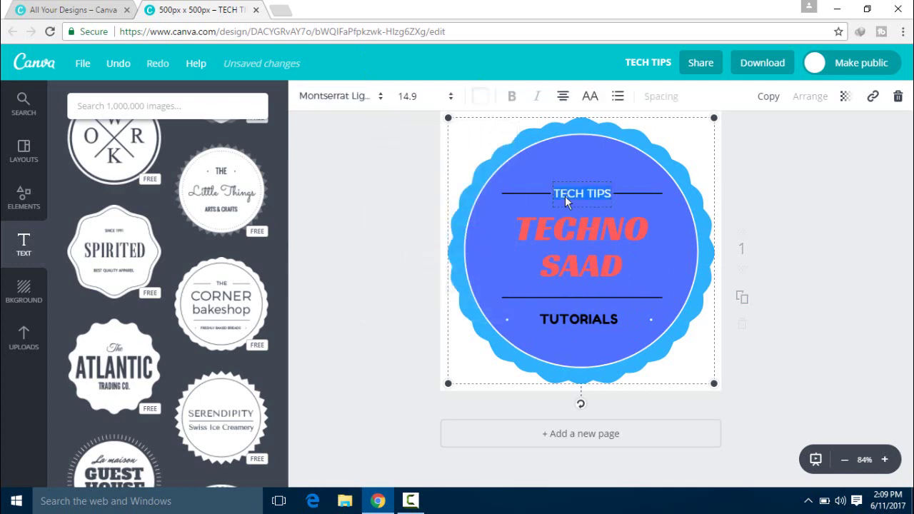
left_click(482, 98)
left_click(487, 289)
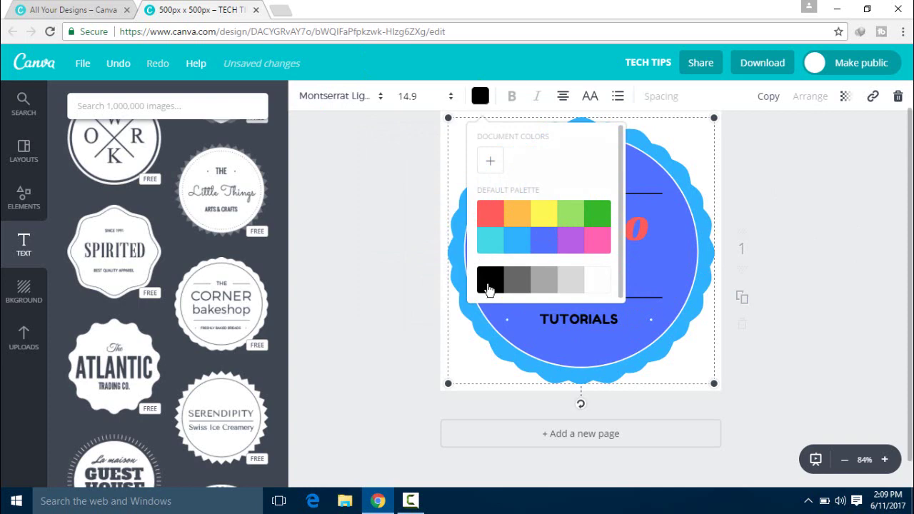
left_click(491, 161)
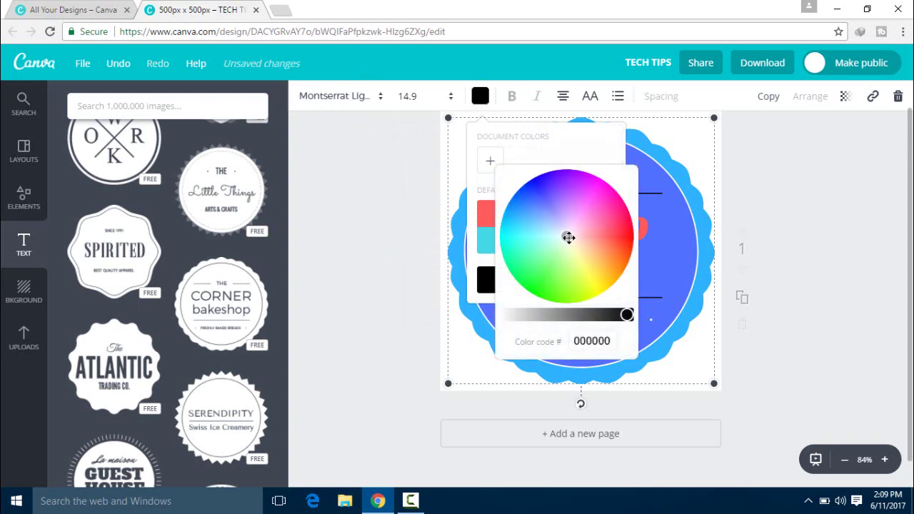
left_click_drag(567, 234, 626, 239)
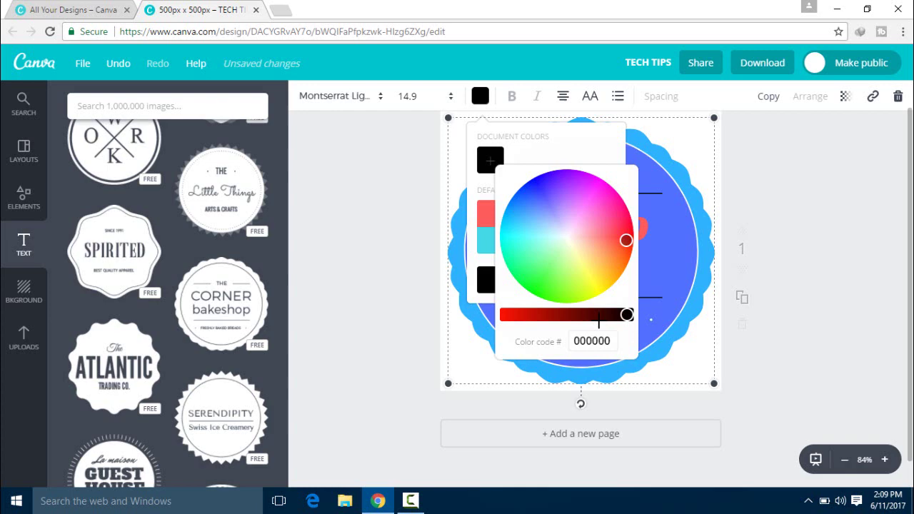
left_click(783, 242)
left_click(830, 143)
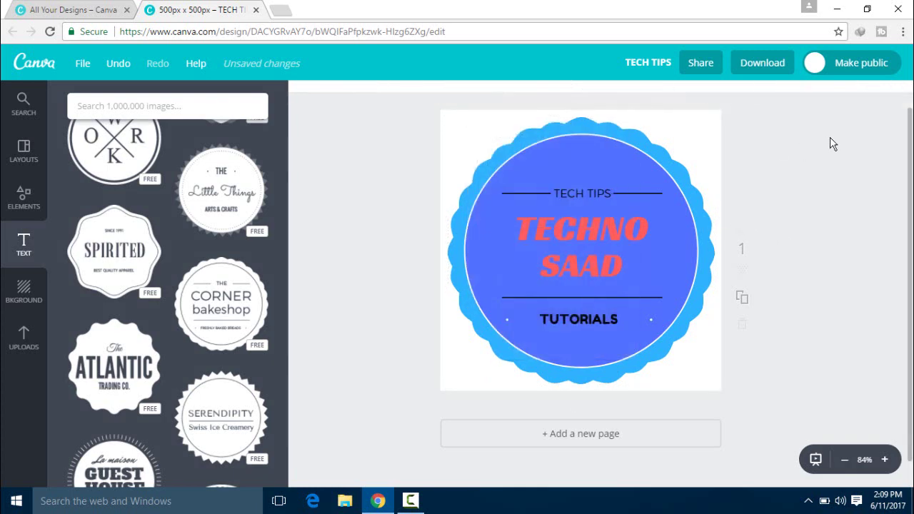
left_click(589, 198)
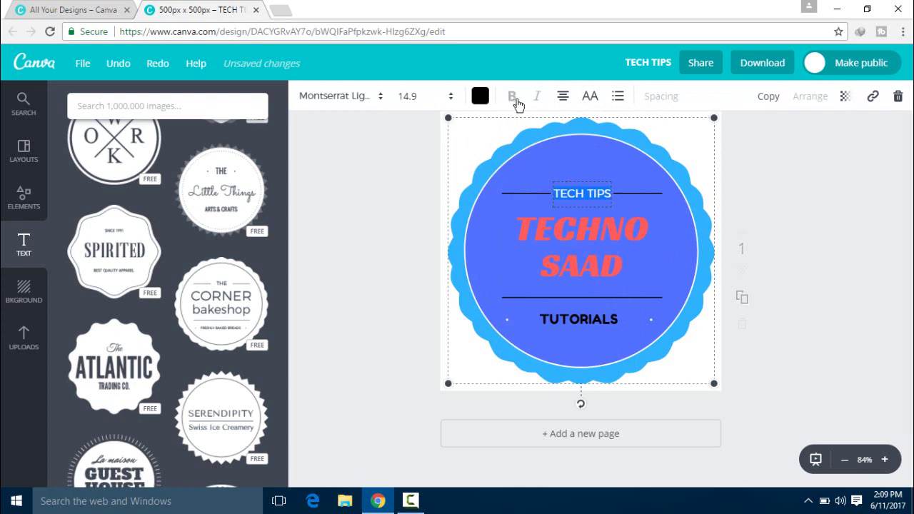
left_click(742, 178)
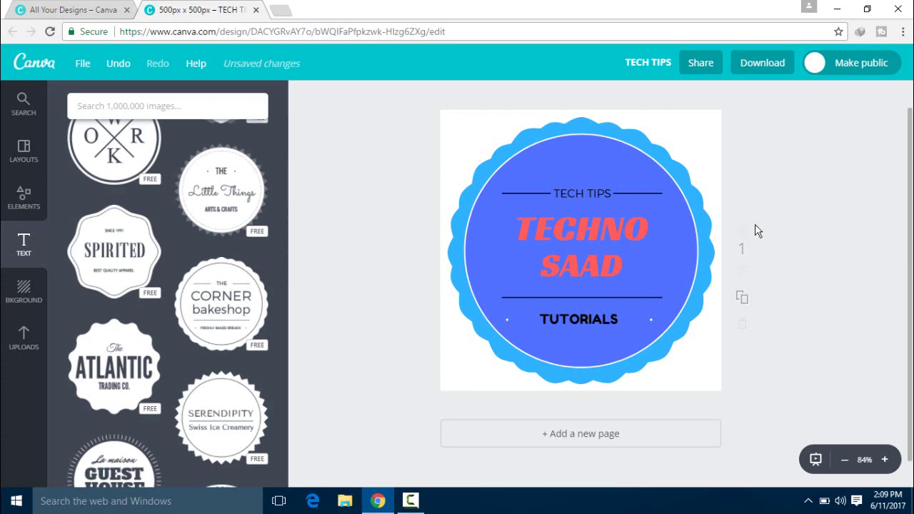
Recolour the badge's thin inner ring from white to black, briefly trying red first
left_click(522, 113)
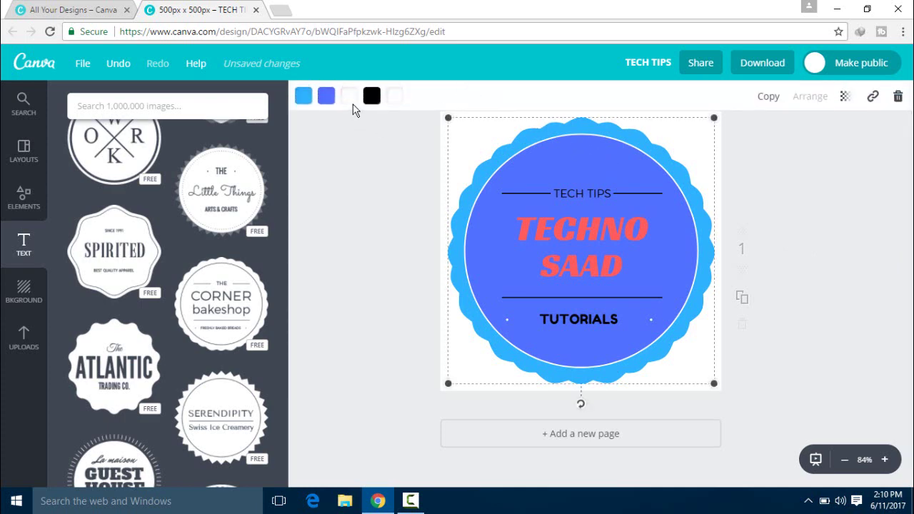
left_click(351, 104)
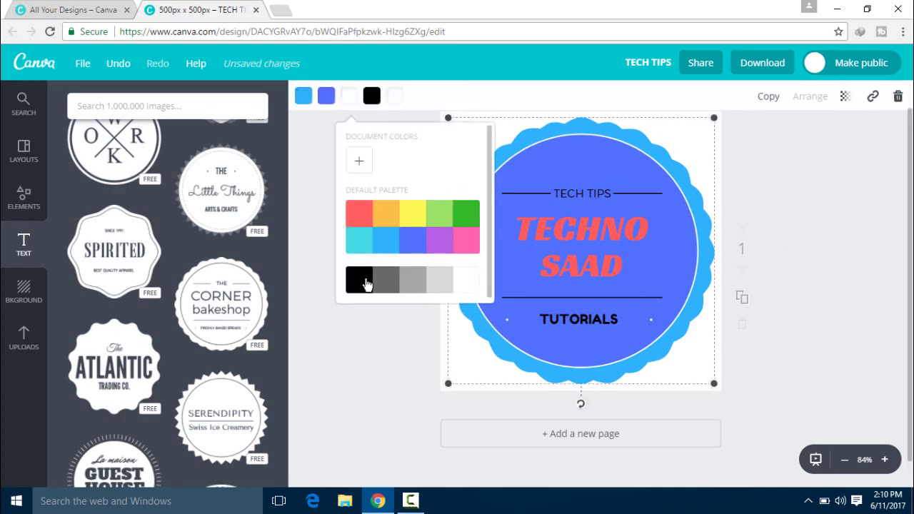
left_click(362, 280)
left_click(360, 212)
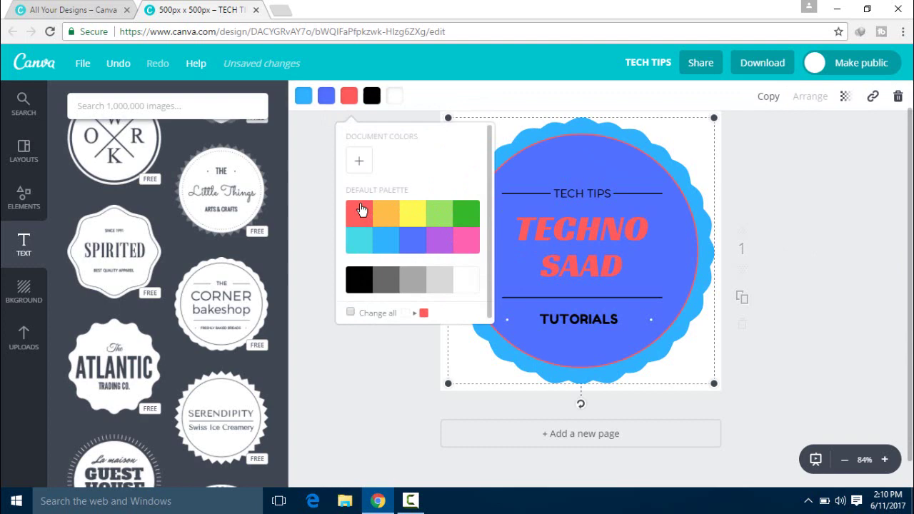
left_click(359, 275)
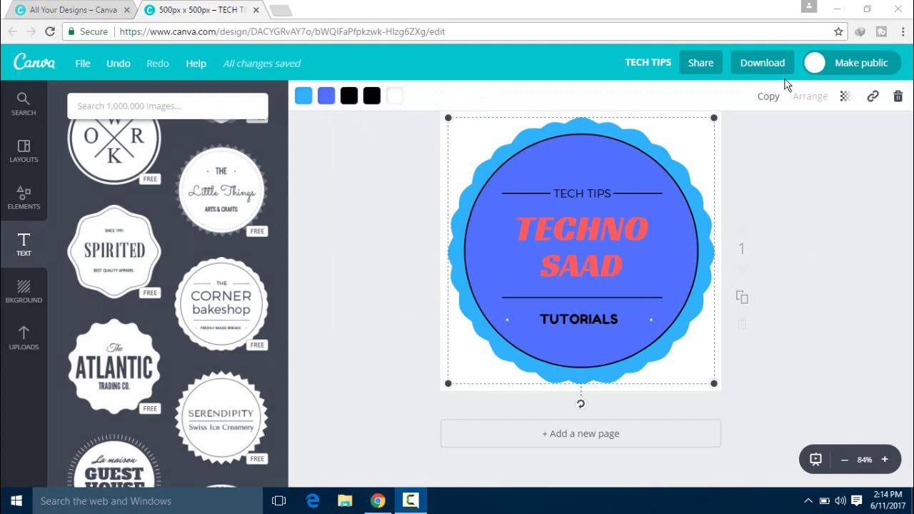
Download the badge with file type PNG (Recommended)
left_click(777, 62)
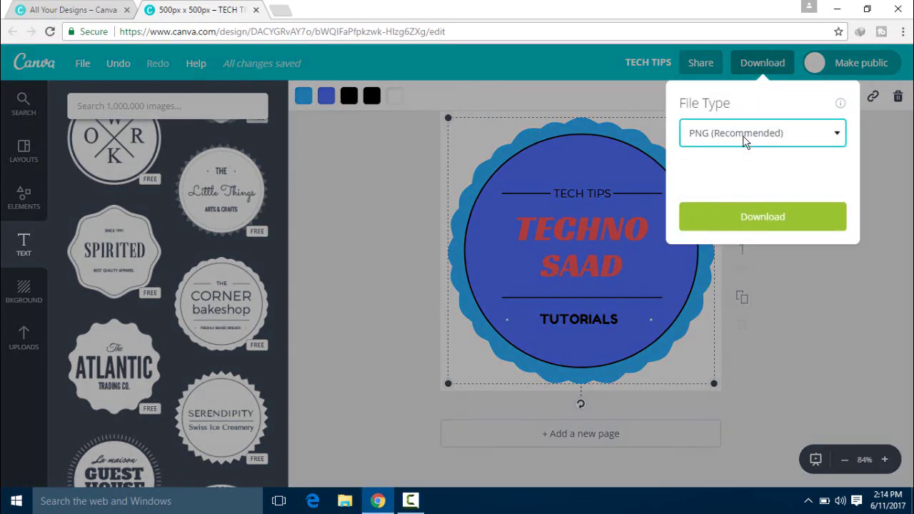
left_click(743, 141)
left_click(743, 140)
left_click(743, 141)
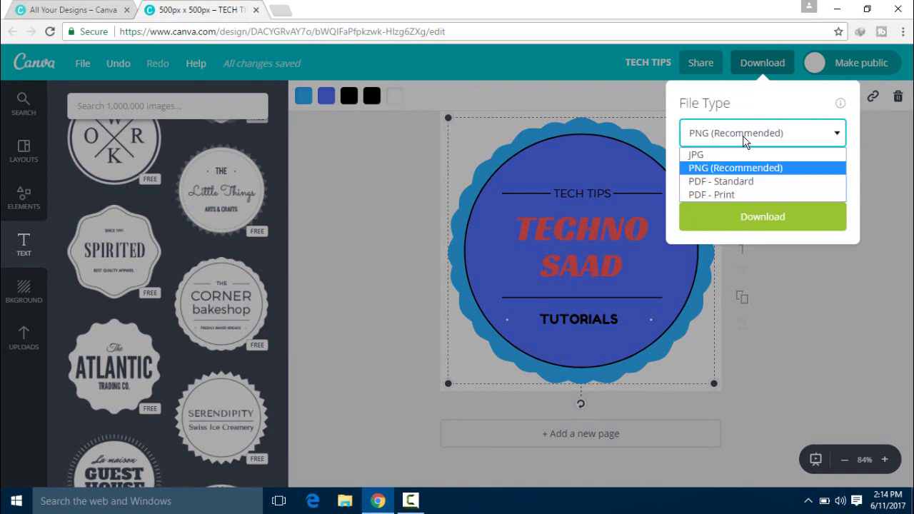
left_click(732, 171)
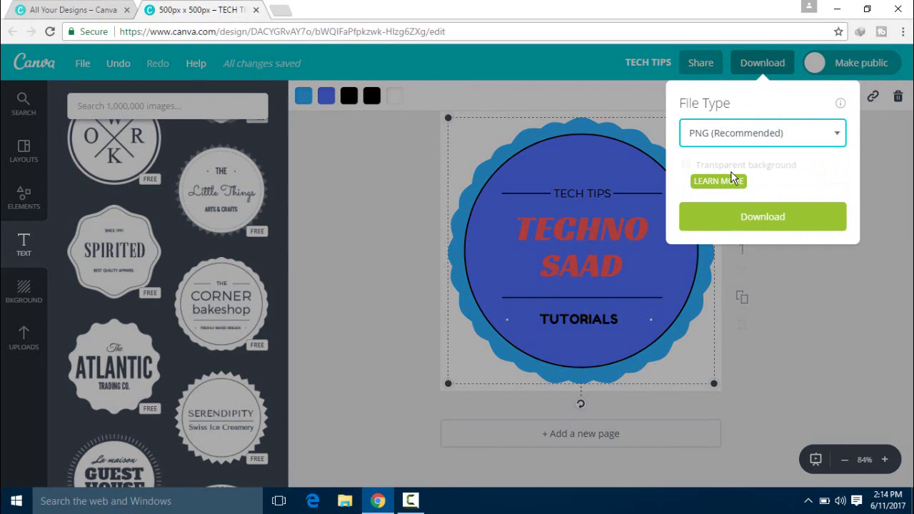
left_click(762, 216)
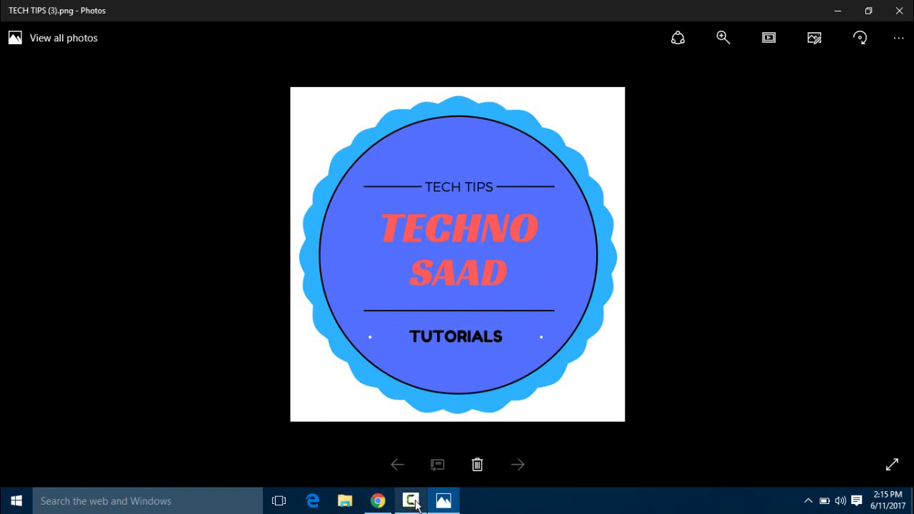
Minimize Chrome and the Photos viewer to reveal the Windows desktop
left_click(377, 501)
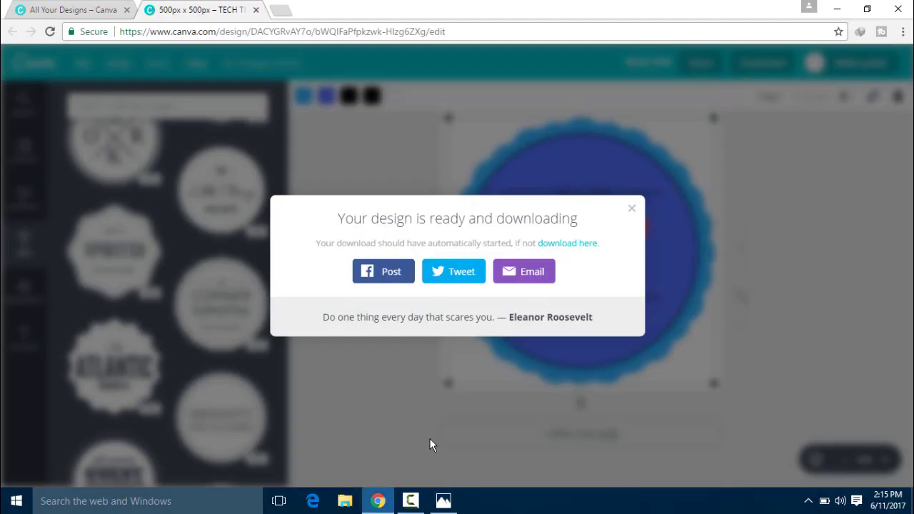
left_click(848, 12)
left_click(849, 11)
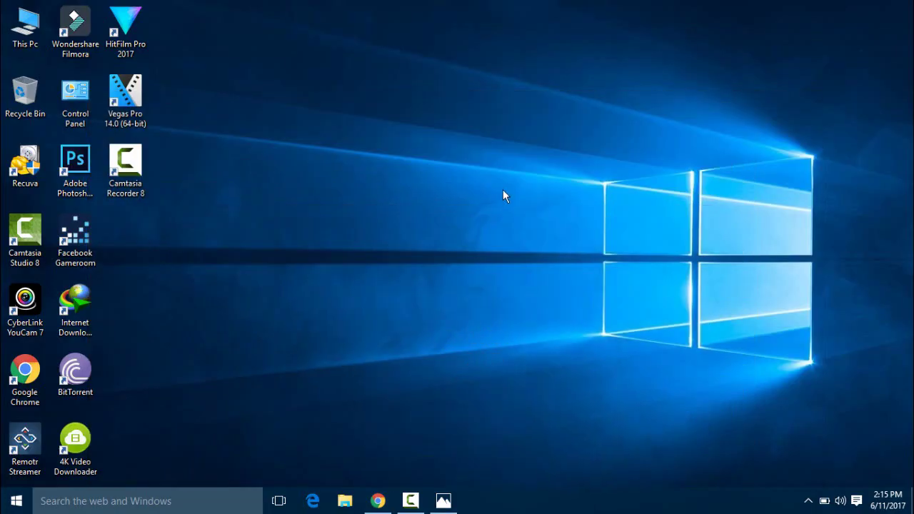